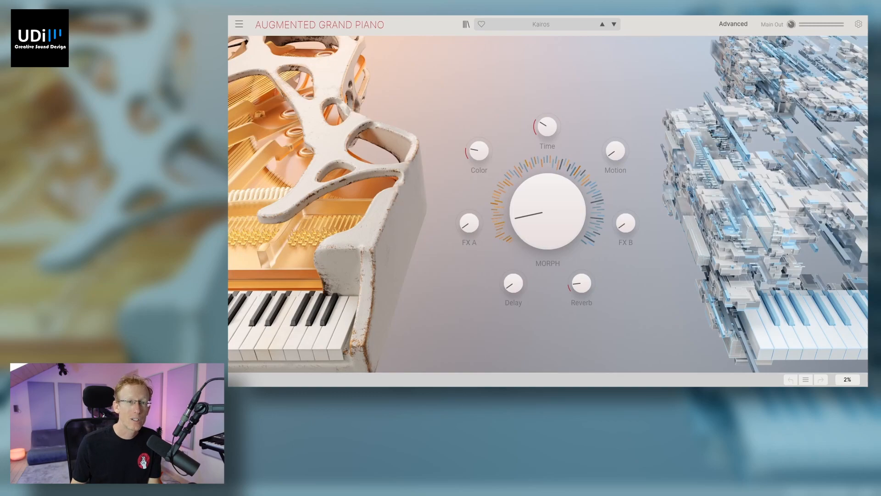
# Step: Turn up the Morph, Reverb, Delay, FX A and Motion macros, setting Motion to 0.856
pyautogui.moveTo(549, 209)
pyautogui.mouseDown()
pyautogui.moveTo(550, 198)
pyautogui.moveTo(550, 209)
pyautogui.mouseUp()
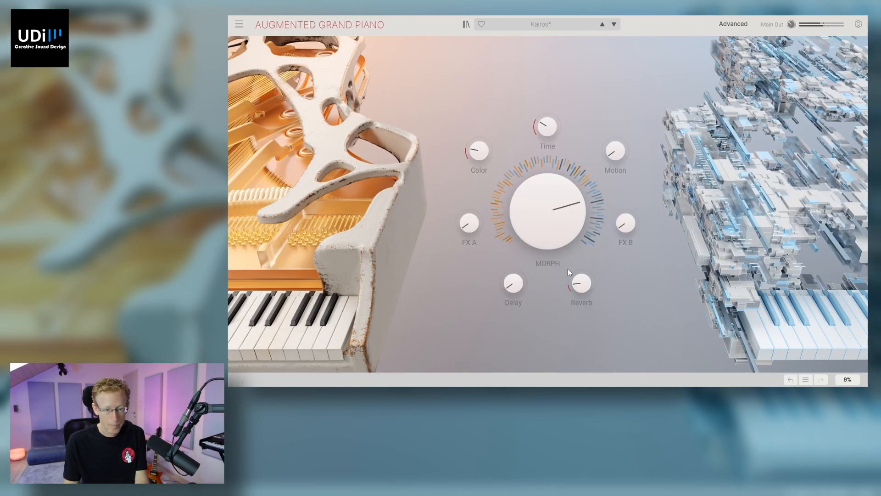
pyautogui.moveTo(581, 283); pyautogui.dragTo(581, 265)
pyautogui.moveTo(513, 283); pyautogui.dragTo(513, 262)
pyautogui.moveTo(468, 225); pyautogui.dragTo(469, 204)
pyautogui.moveTo(615, 152); pyautogui.dragTo(615, 131)
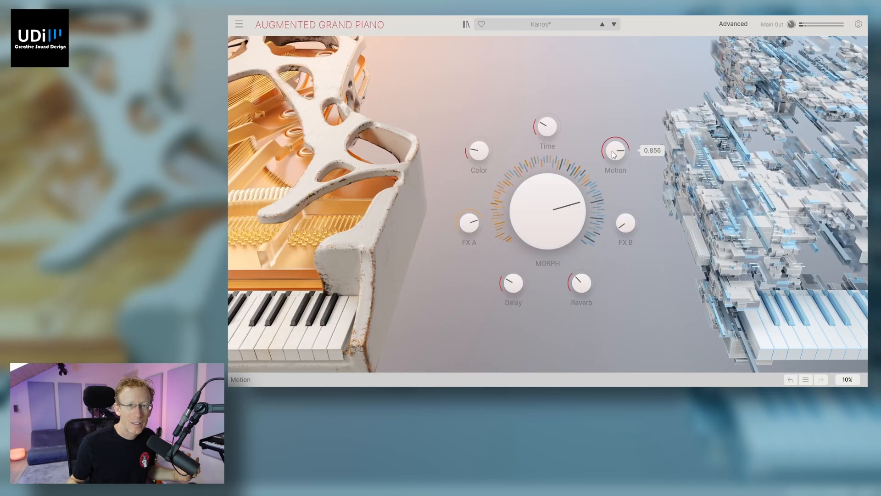
# Step: Examine the advanced Layers, Modulation, Arpeggiator, Effects and Macros pages, and return to the global view
pyautogui.click(742, 26)
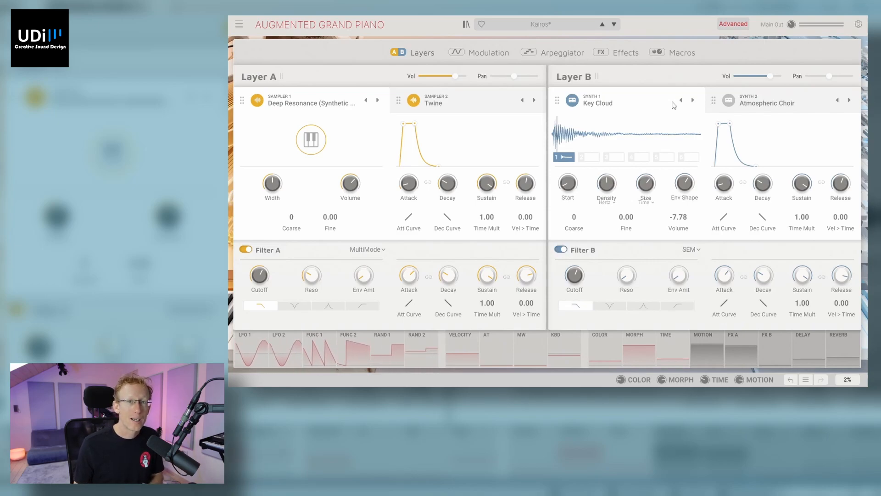
pyautogui.click(486, 54)
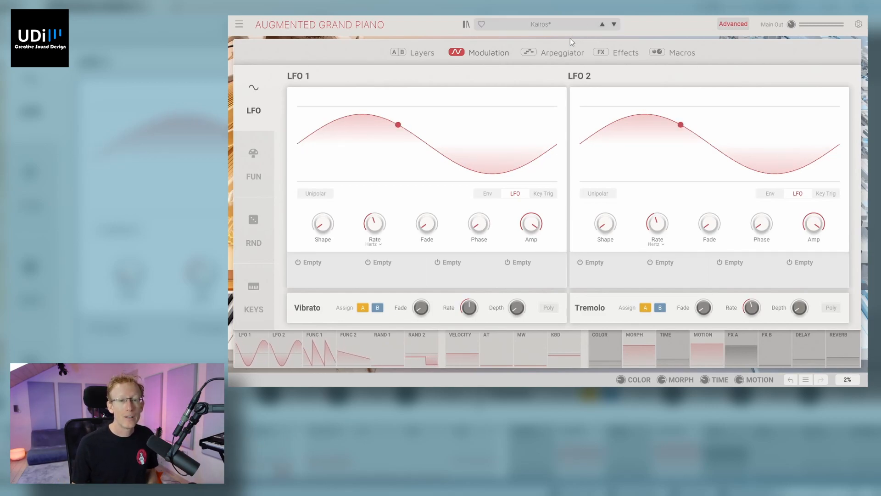
pyautogui.click(563, 53)
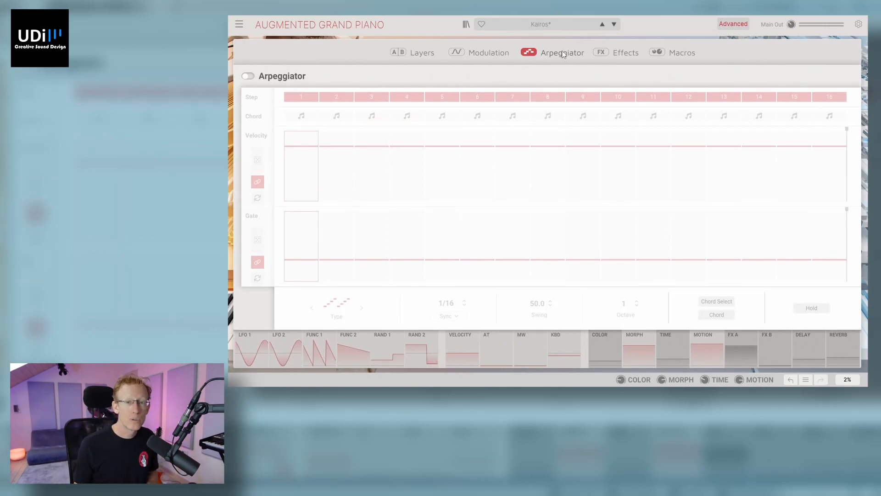
pyautogui.click(633, 55)
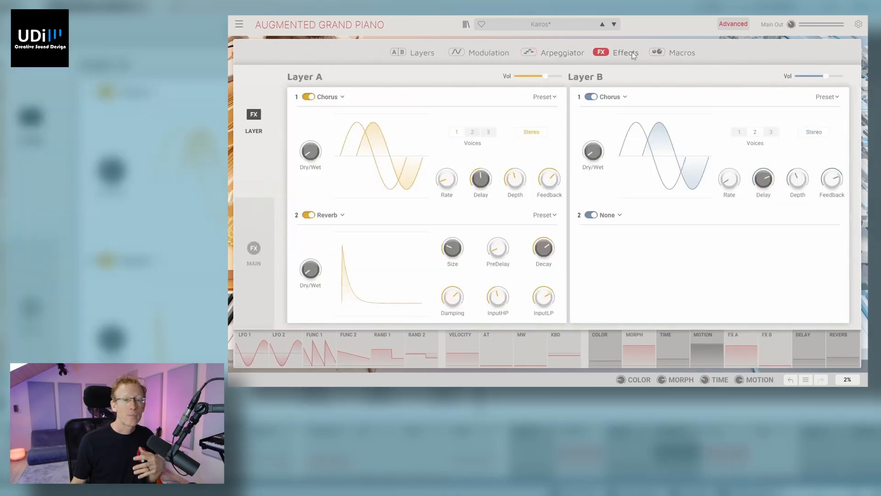
pyautogui.click(687, 52)
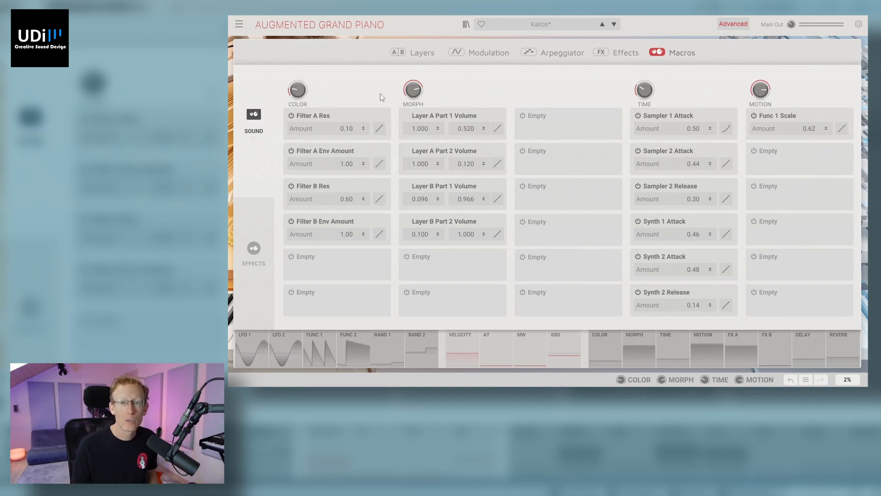
pyautogui.click(728, 23)
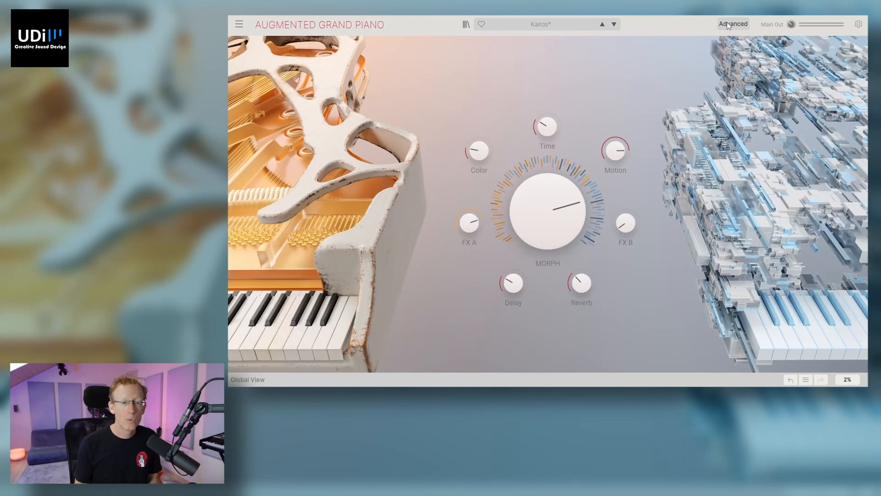
pyautogui.moveTo(607, 147)
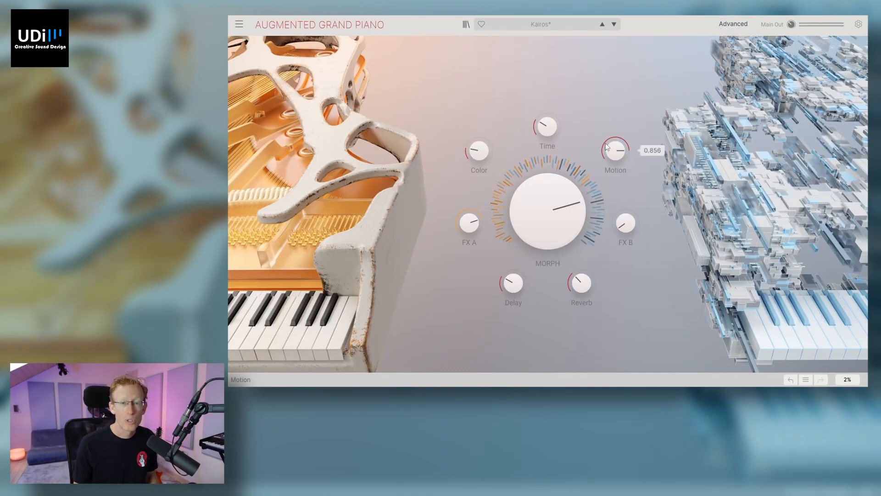
# Step: In the advanced layer settings, swap Layer B's Key Cloud synth with Layer A's Twine sampler
pyautogui.click(733, 27)
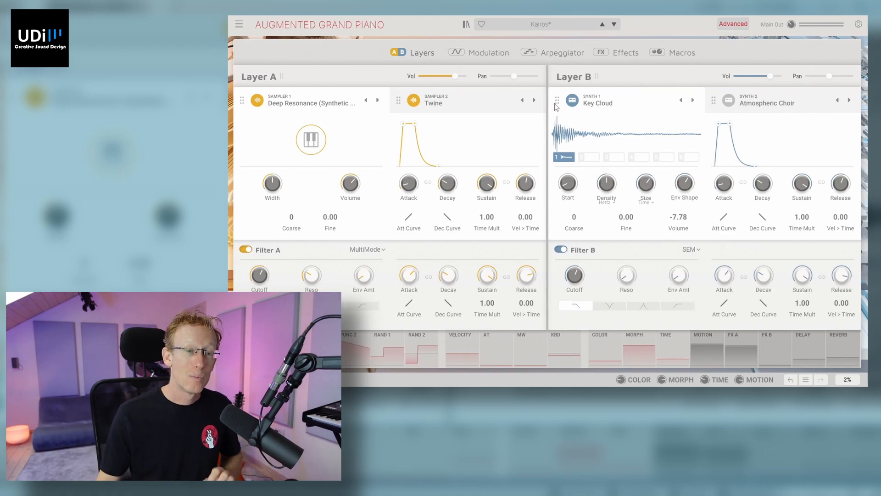
pyautogui.moveTo(554, 103); pyautogui.dragTo(403, 103)
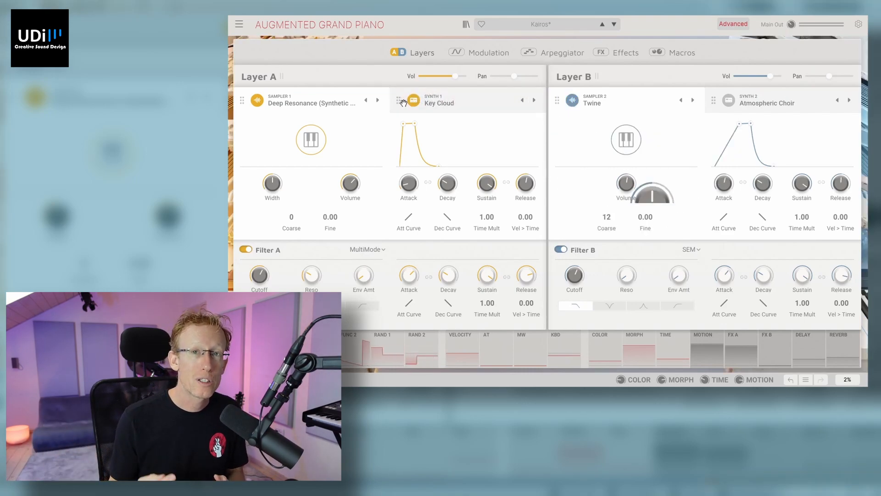
# Step: Look through Sampler 1's sources and Synth 1's Analog, Granular, Harmonic and Wavetable engine categories in Layer A
pyautogui.click(309, 104)
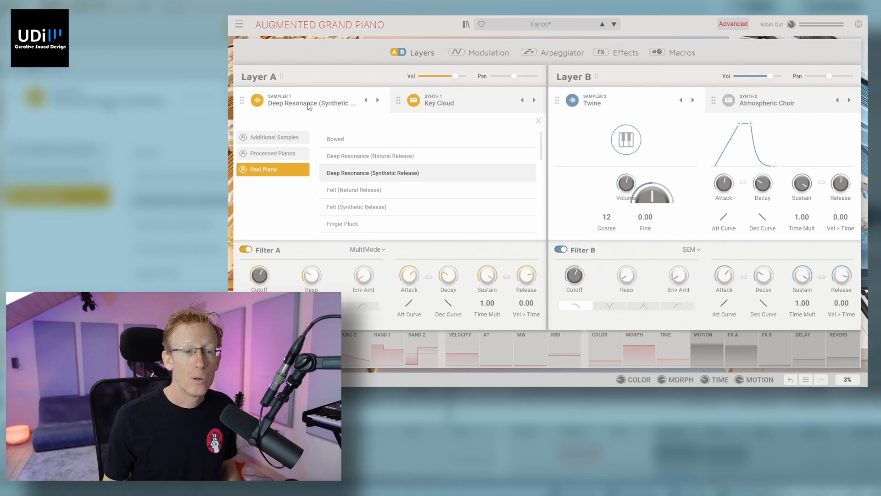
pyautogui.click(439, 105)
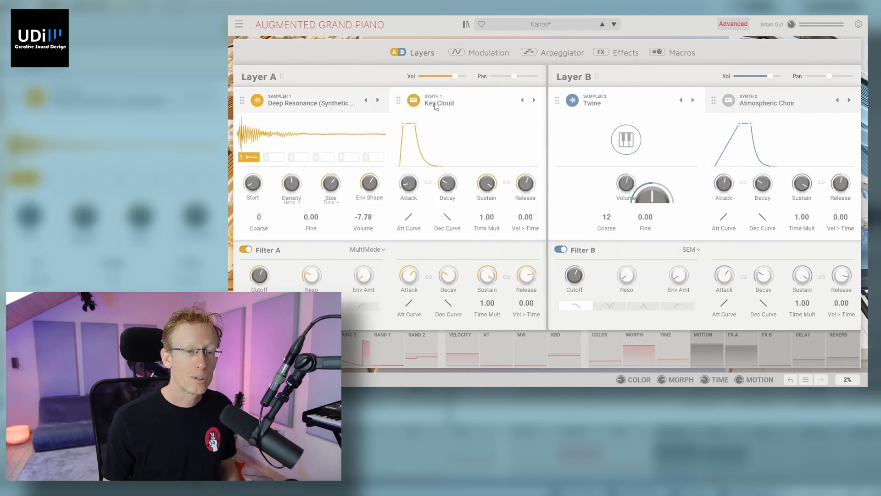
pyautogui.click(436, 105)
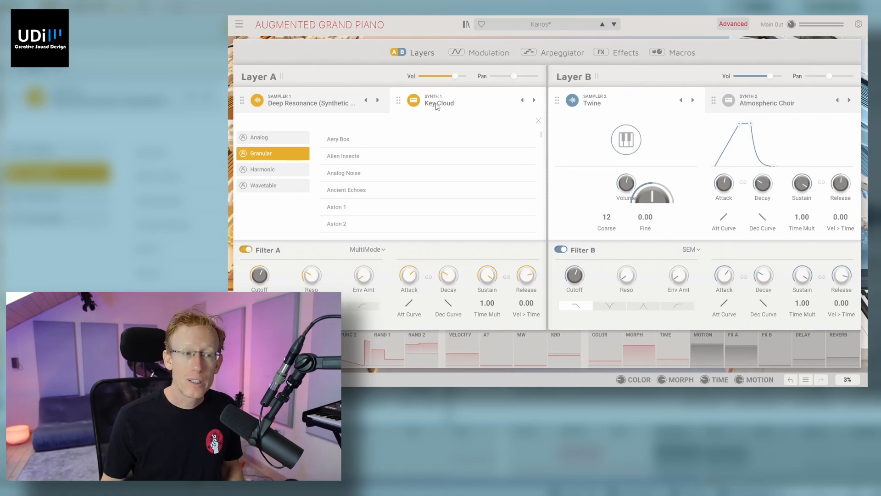
pyautogui.click(286, 141)
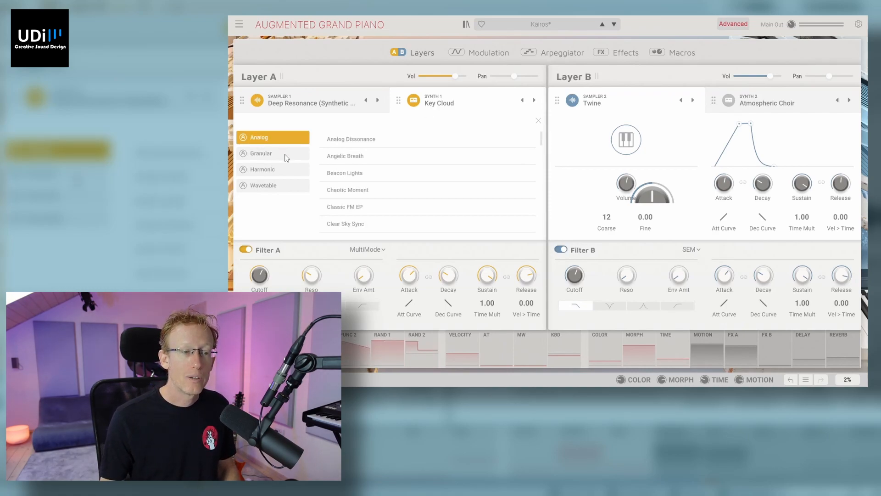
pyautogui.click(286, 156)
pyautogui.click(286, 172)
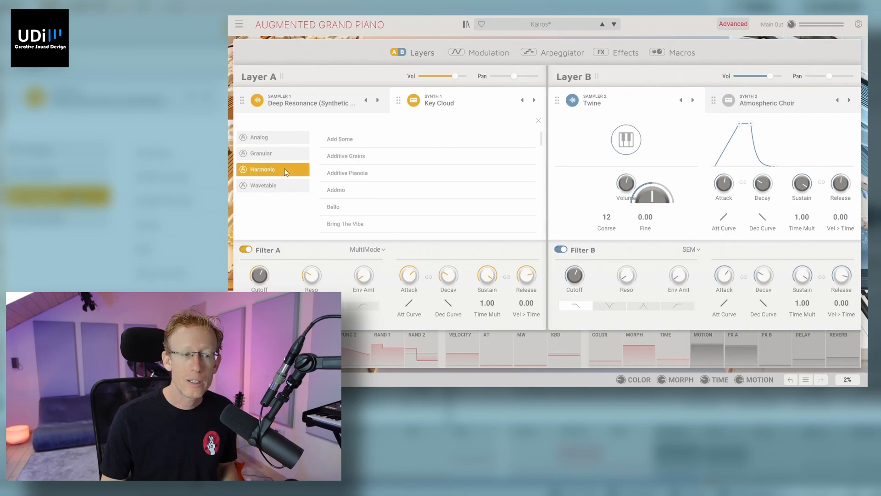
pyautogui.click(284, 188)
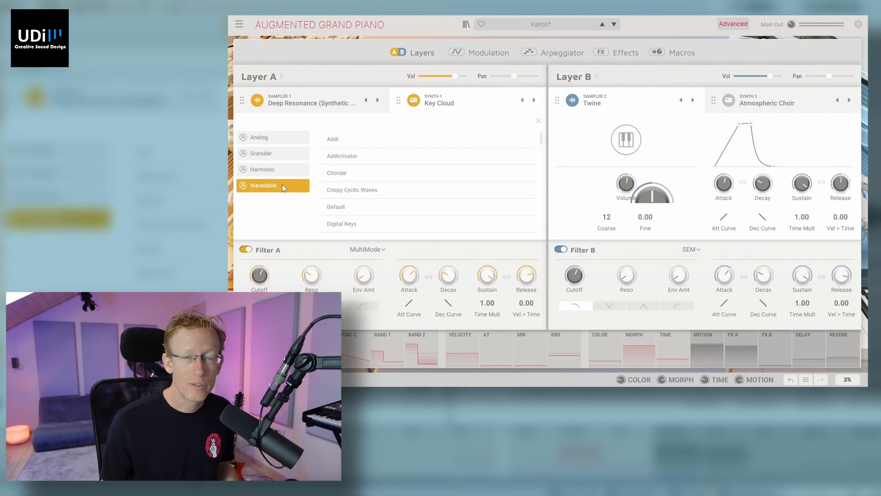
# Step: Load the Analog source Analog Dissonance into Synth 1 and switch OSC1 to a sawtooth waveform
pyautogui.click(285, 139)
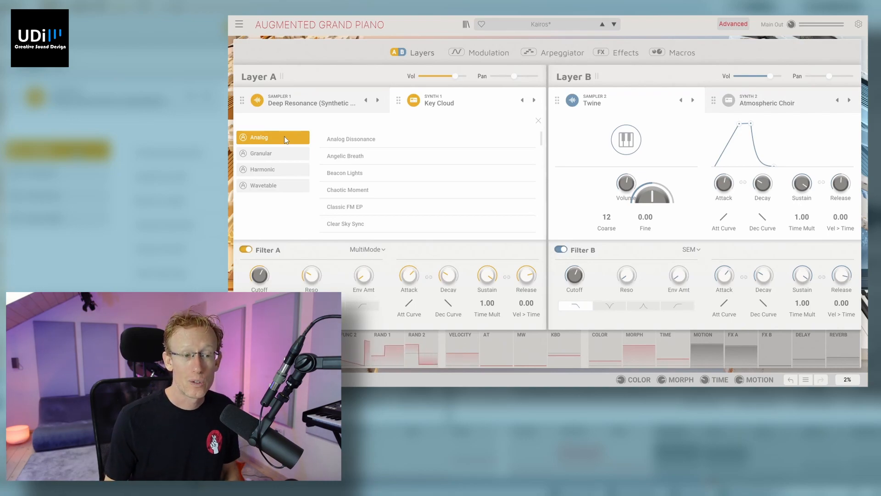
pyautogui.click(365, 142)
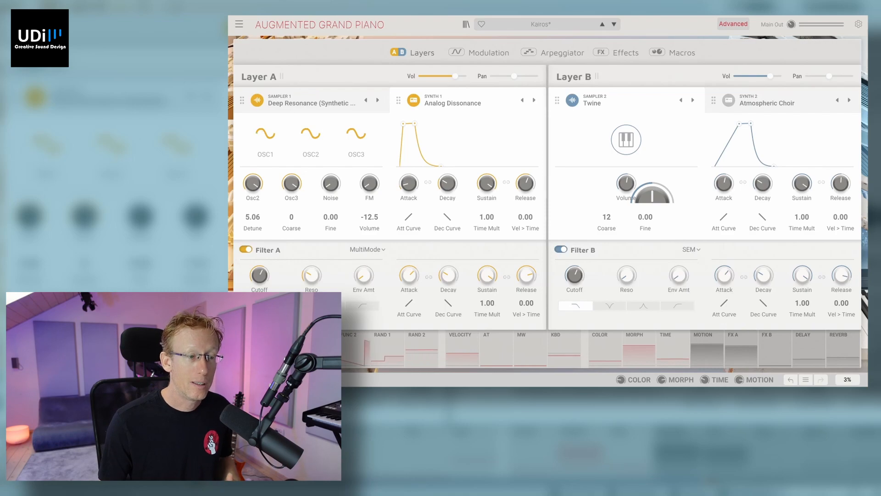
pyautogui.moveTo(265, 134)
pyautogui.mouseDown()
pyautogui.moveTo(265, 116)
pyautogui.moveTo(266, 129)
pyautogui.mouseUp()
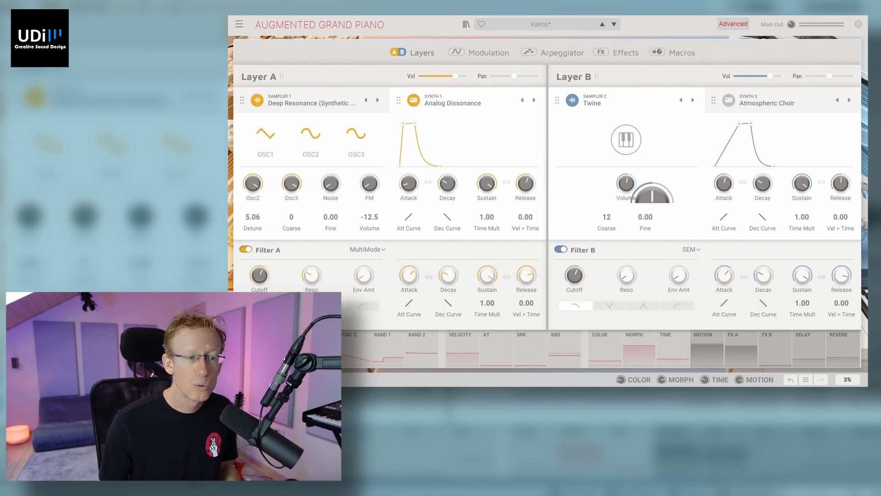
pyautogui.moveTo(266, 134); pyautogui.dragTo(265, 123)
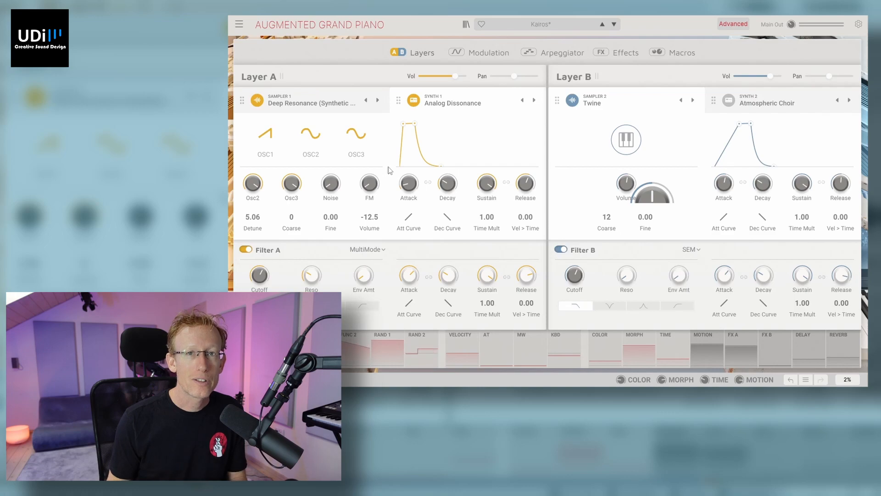
# Step: Replace the Synth 1 source with the Granular source Aery Box
pyautogui.click(455, 104)
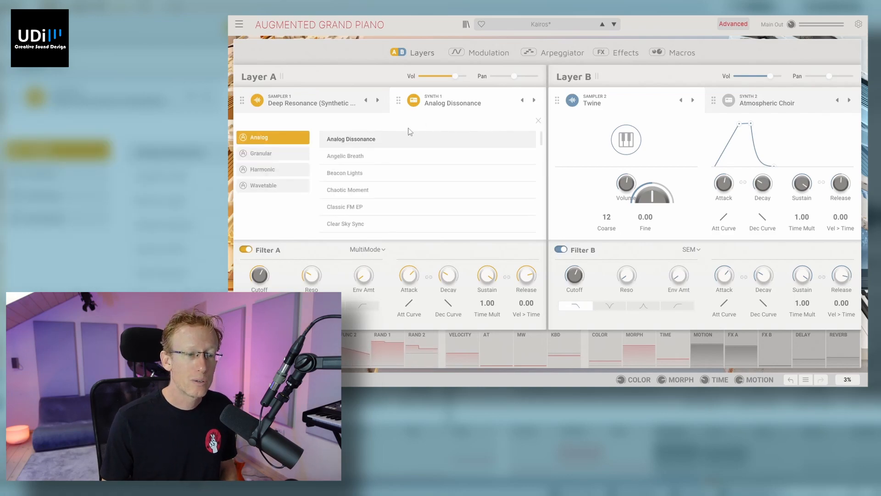
pyautogui.click(270, 157)
pyautogui.doubleClick(349, 139)
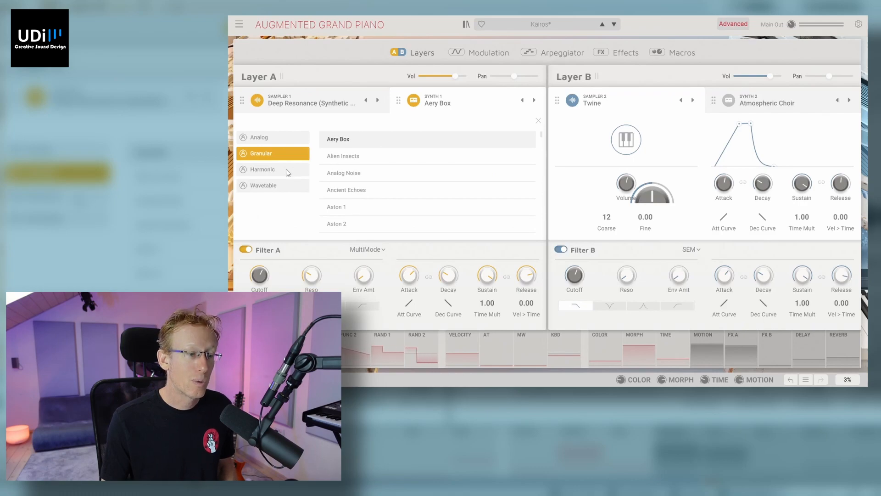
# Step: Load the Harmonic source Add Some into Synth 1 and adjust Section, Morph and Parity, with Parity at 23% odd and 77% even
pyautogui.click(288, 170)
pyautogui.click(345, 140)
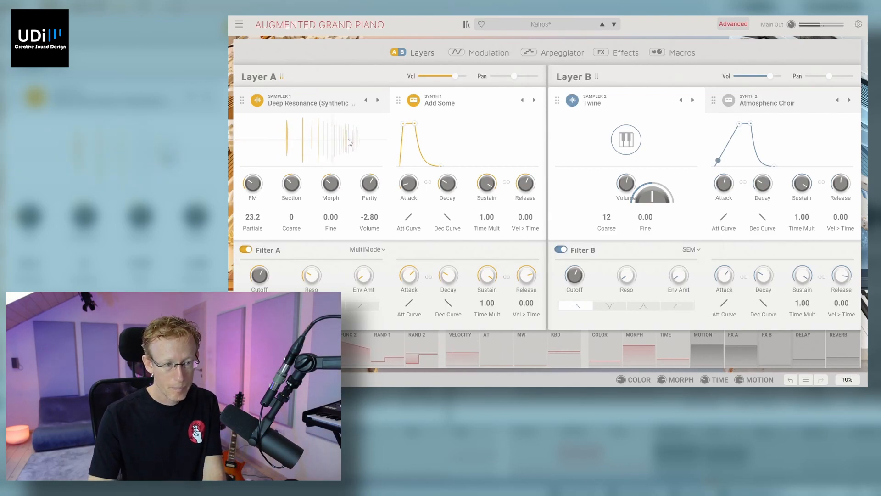
pyautogui.moveTo(331, 183)
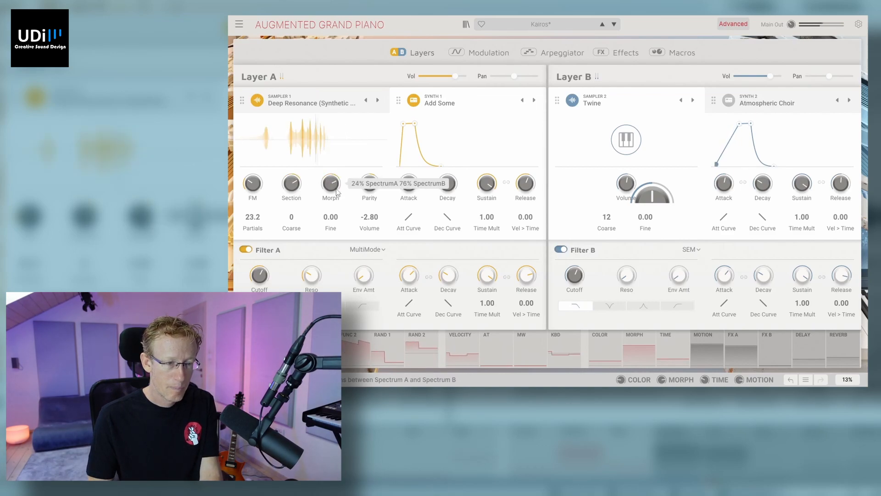
pyautogui.moveTo(376, 188)
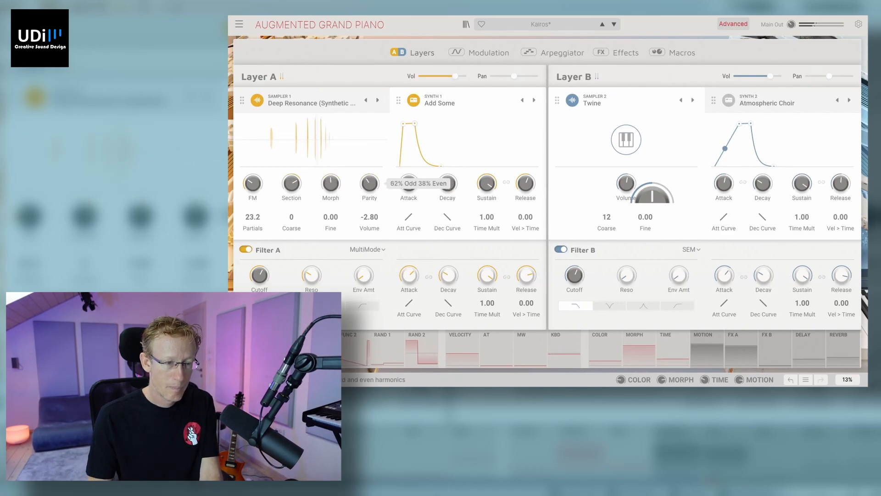
pyautogui.moveTo(376, 186)
pyautogui.mouseDown()
pyautogui.moveTo(376, 195)
pyautogui.moveTo(378, 186)
pyautogui.mouseUp()
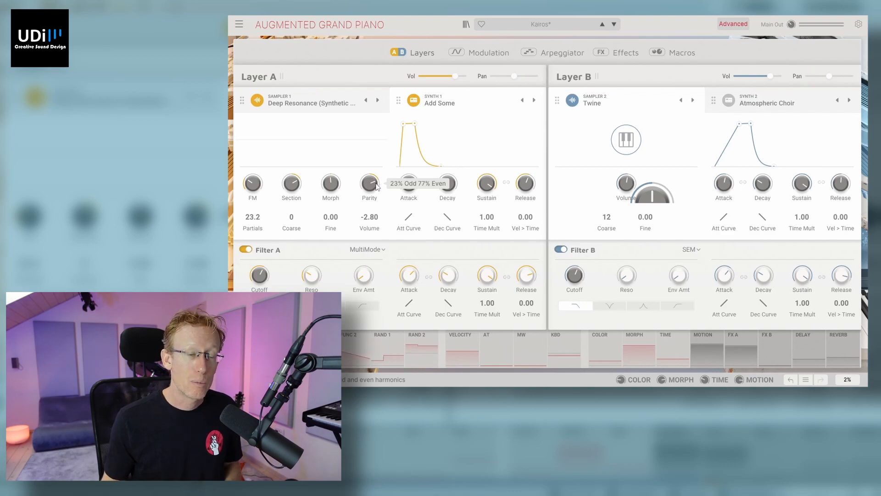
# Step: Load the Wavetable source Addi into Synth 1, raise its Position, and compare the 2D and 3D waveform displays
pyautogui.click(436, 103)
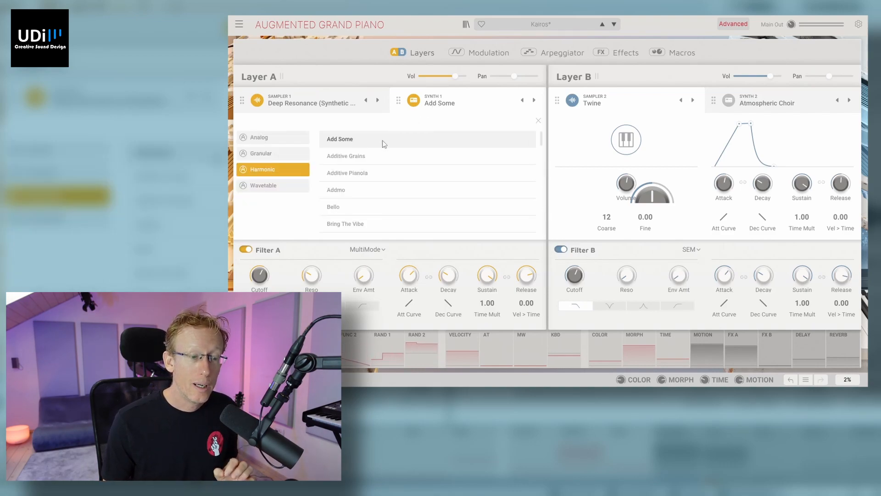
pyautogui.click(290, 188)
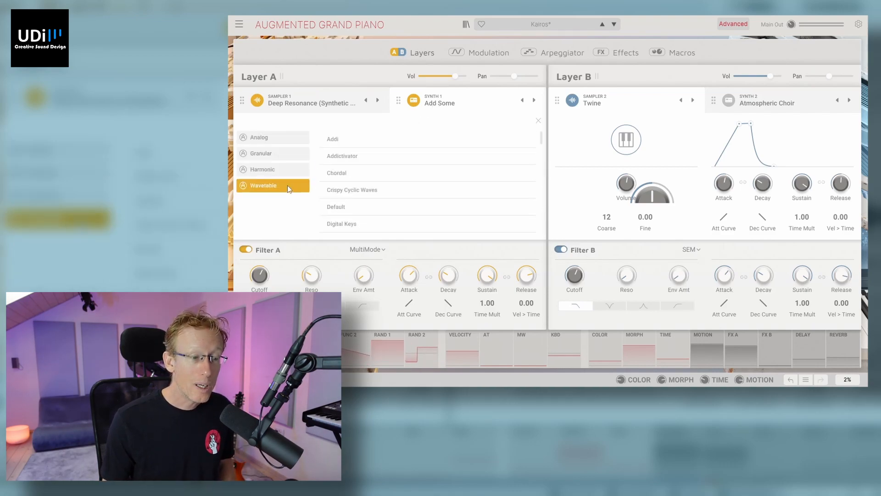
pyautogui.click(333, 139)
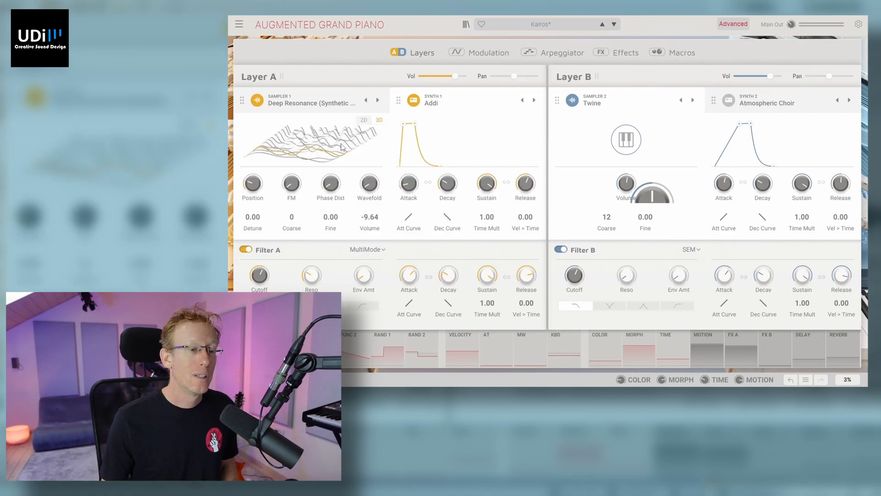
pyautogui.moveTo(252, 183); pyautogui.dragTo(252, 155)
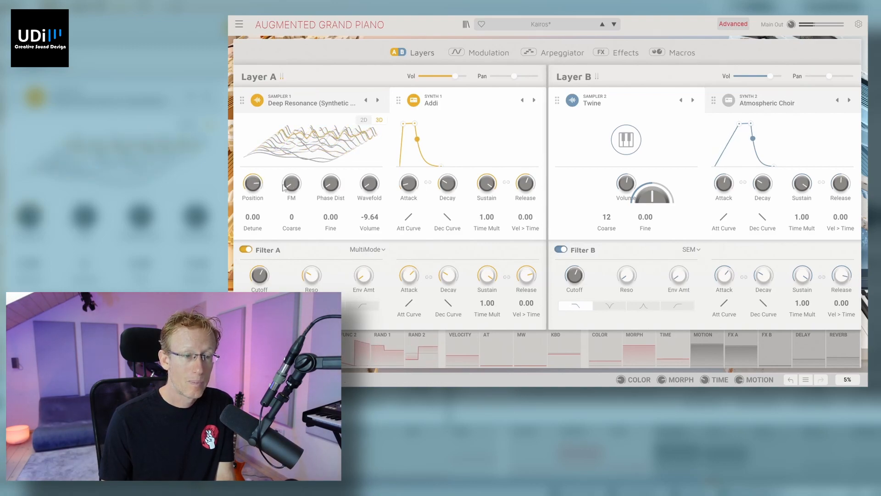
pyautogui.click(365, 121)
pyautogui.click(380, 121)
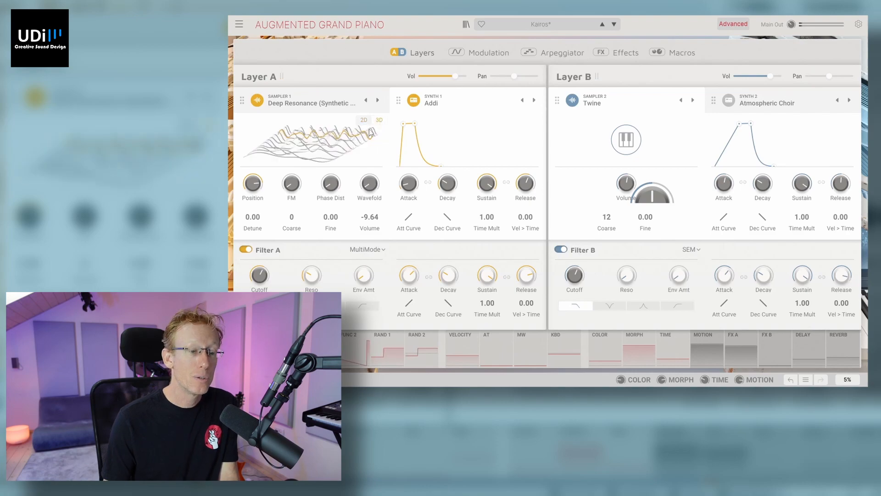
pyautogui.moveTo(343, 183)
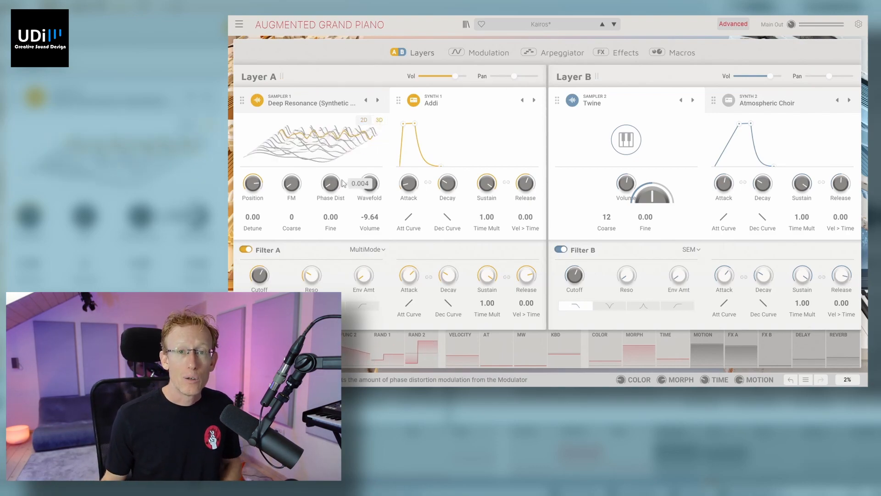
# Step: Load the Processed Pianos sample Animated Fog into Sampler 1
pyautogui.click(336, 104)
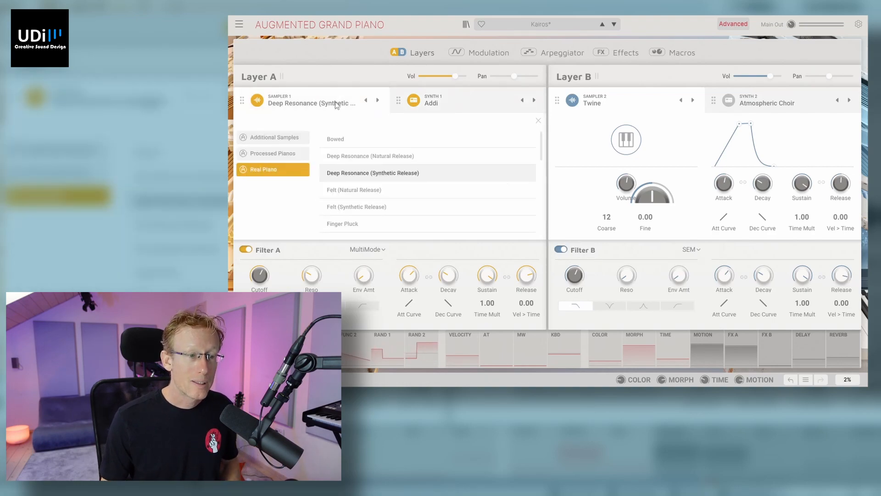
pyautogui.click(285, 154)
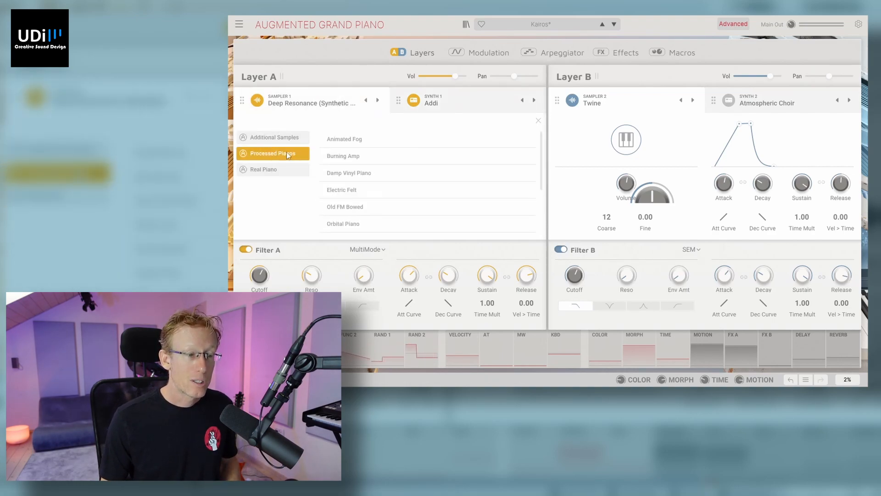
pyautogui.click(345, 140)
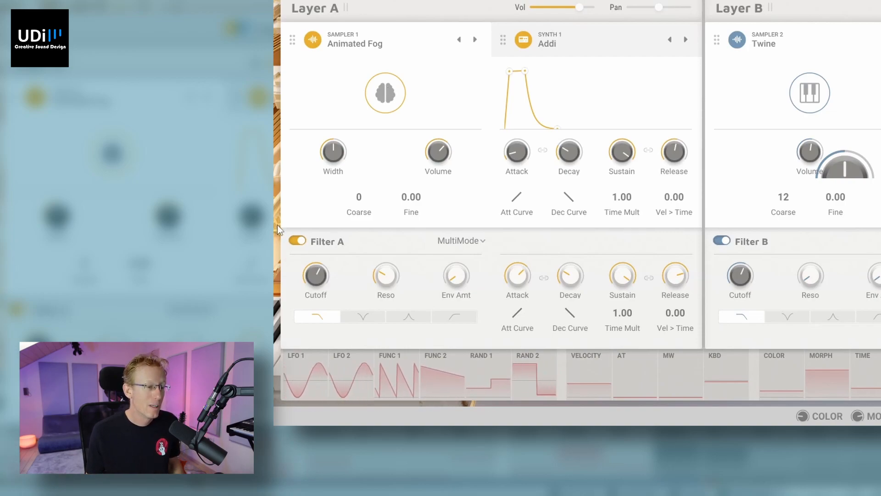
# Step: Toggle Filter A off and on and try the Formant filter type with its vowel Morph control
pyautogui.click(298, 241)
pyautogui.click(298, 241)
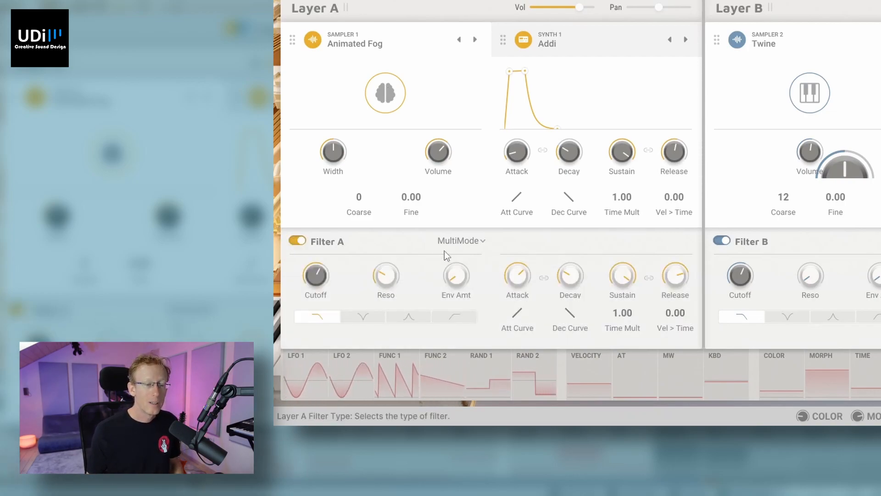
pyautogui.click(475, 240)
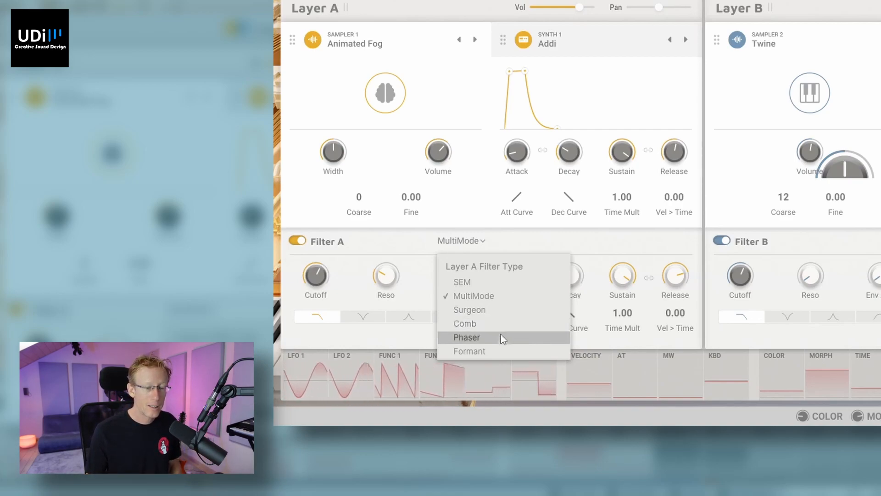
pyautogui.click(495, 351)
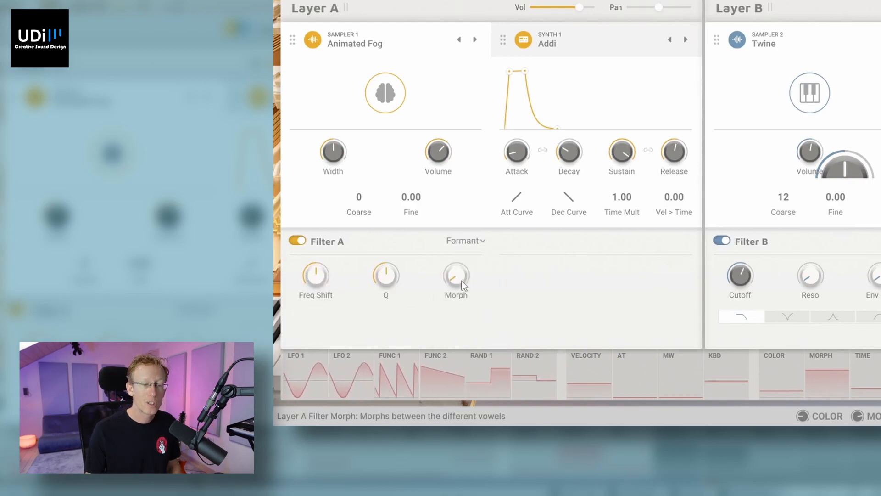
pyautogui.moveTo(458, 278)
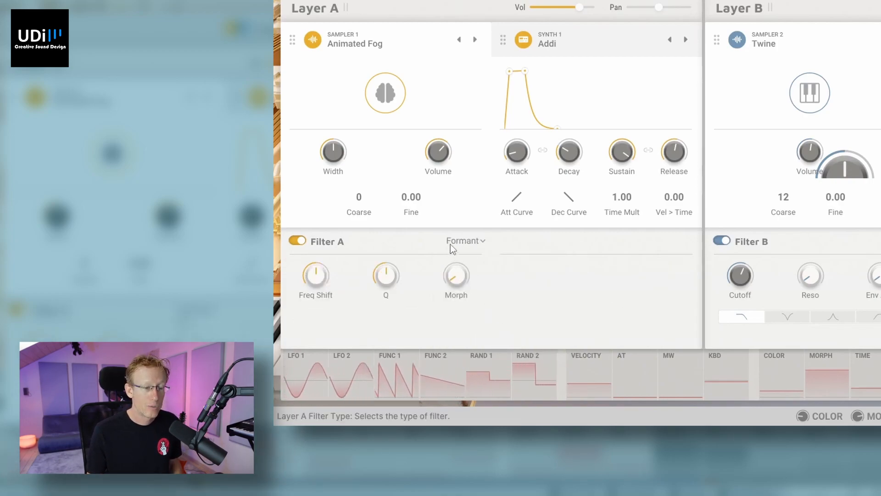
# Step: Change Filter A's type to SEM and try out its band-pass and notch modes
pyautogui.click(465, 241)
pyautogui.click(476, 281)
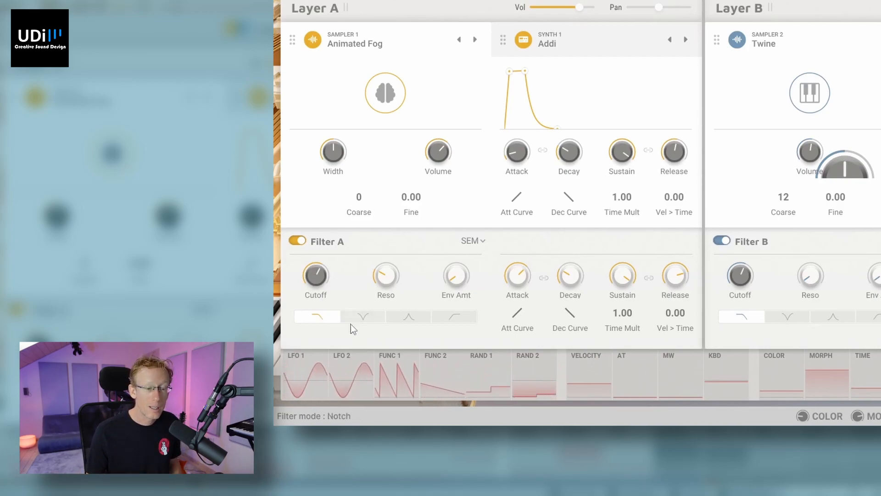
pyautogui.click(404, 320)
pyautogui.click(376, 320)
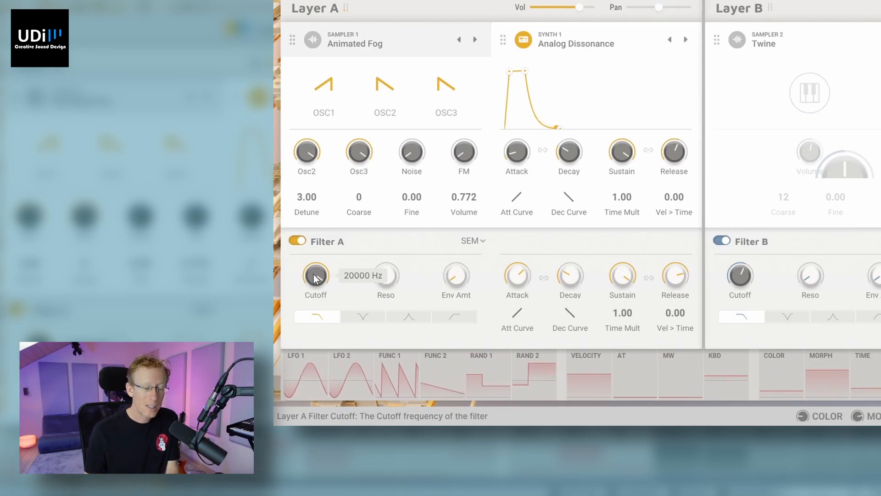
# Step: Sweep and lower Filter A's cutoff, and reduce its envelope attack to the minimum
pyautogui.moveTo(315, 278); pyautogui.dragTo(323, 252)
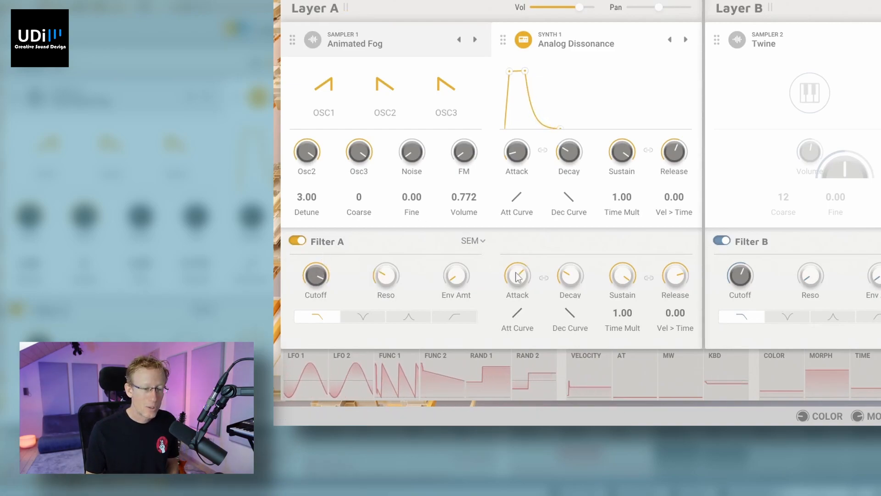
pyautogui.moveTo(530, 282); pyautogui.dragTo(530, 321)
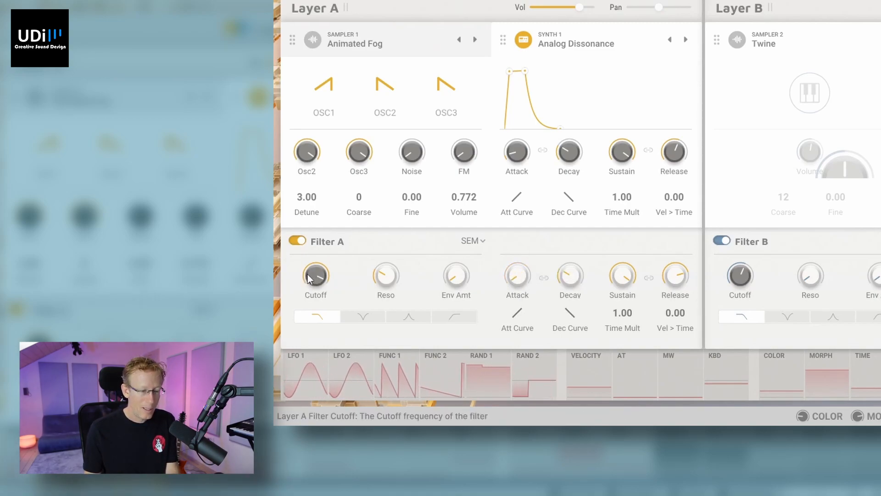
pyautogui.moveTo(316, 275); pyautogui.dragTo(316, 303)
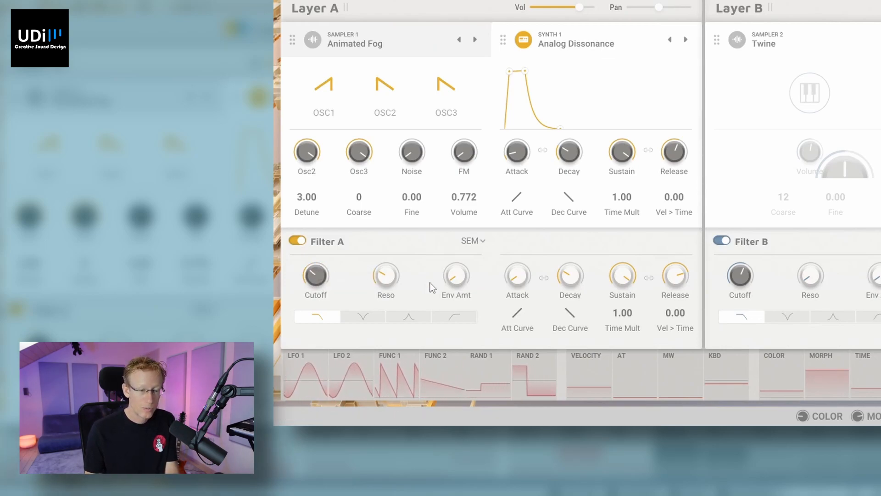
# Step: Raise Filter A's Env Amt to the maximum, with a longer envelope attack and a release of 658 ms
pyautogui.moveTo(521, 295)
pyautogui.mouseDown()
pyautogui.moveTo(522, 278)
pyautogui.moveTo(519, 287)
pyautogui.mouseUp()
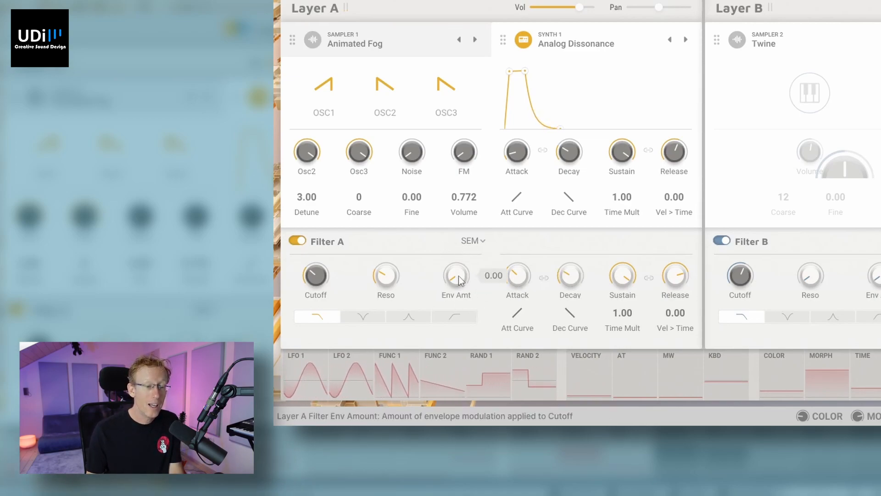
pyautogui.moveTo(457, 276); pyautogui.dragTo(457, 259)
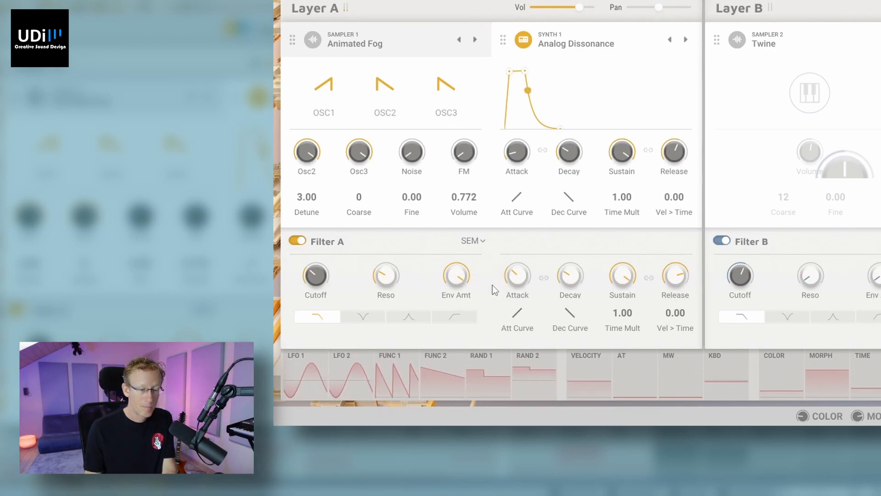
pyautogui.moveTo(510, 281); pyautogui.dragTo(511, 258)
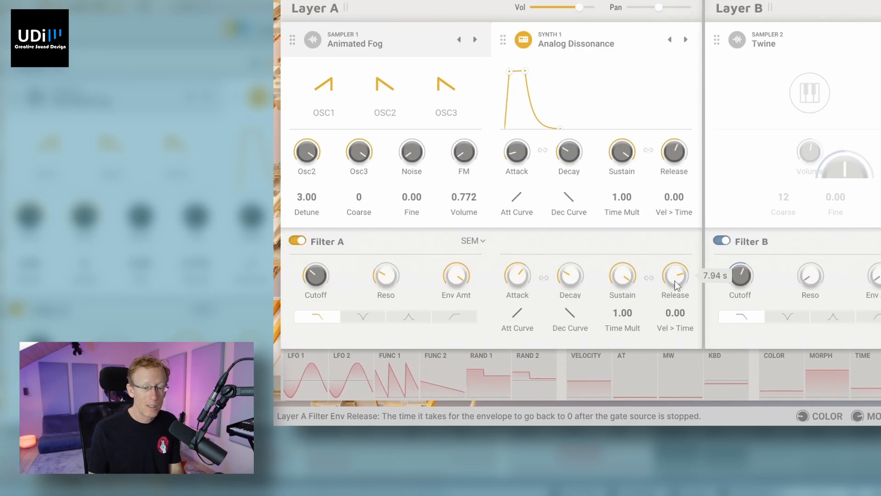
pyautogui.moveTo(675, 280); pyautogui.dragTo(675, 333)
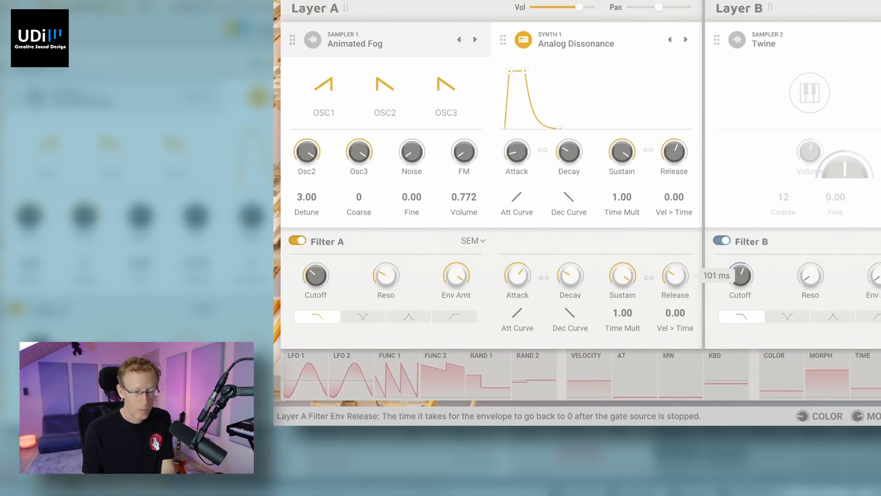
pyautogui.moveTo(675, 333); pyautogui.dragTo(675, 319)
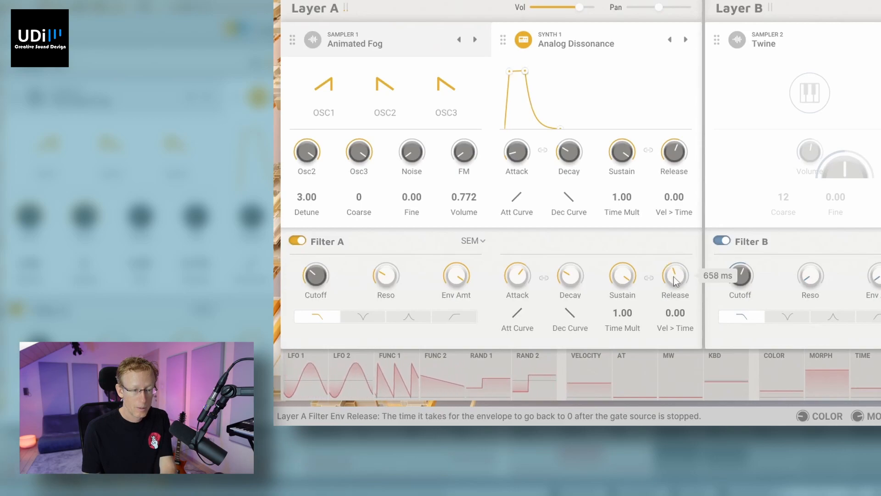
# Step: Raise the Synth 1 volume to 7.08 and fine-tune Filter A's envelope attack and resonance
pyautogui.moveTo(459, 197); pyautogui.dragTo(459, 174)
pyautogui.moveTo(517, 276); pyautogui.dragTo(521, 276)
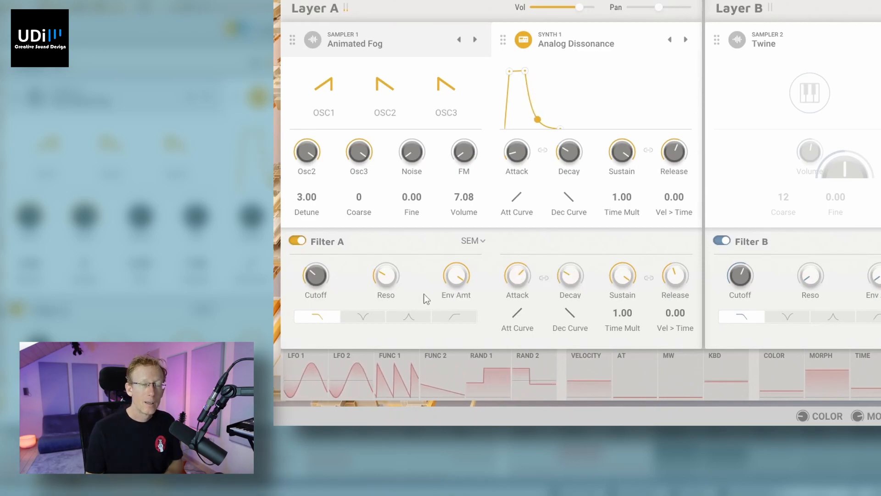
pyautogui.moveTo(386, 275); pyautogui.dragTo(389, 275)
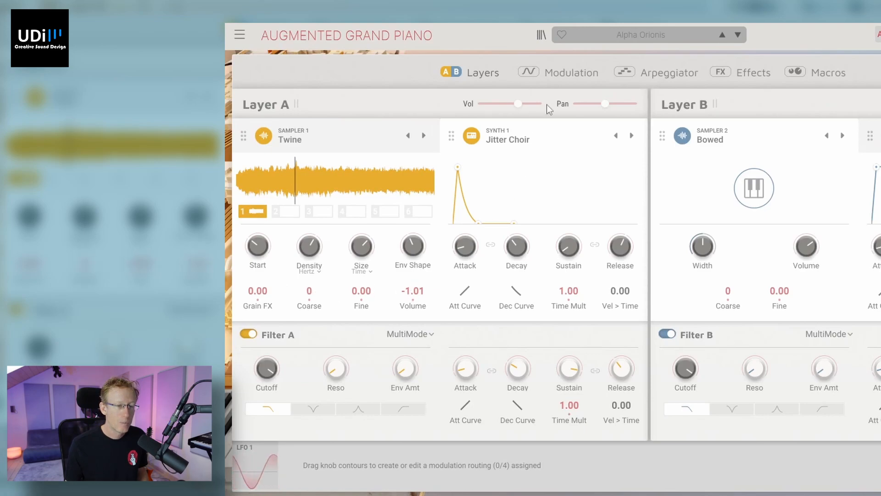
# Step: Assign LFO 1 to modulate Layer A's Pan with an amount of 1.00
pyautogui.moveTo(594, 105)
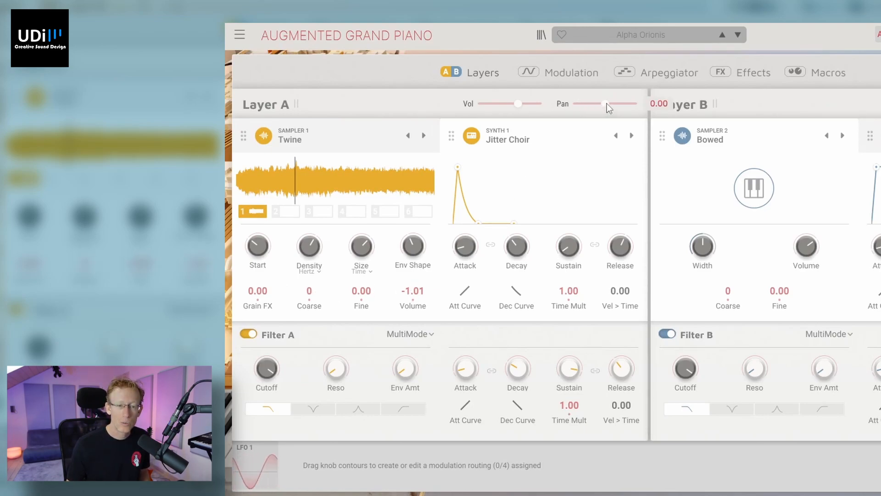
pyautogui.moveTo(593, 104); pyautogui.dragTo(596, 92)
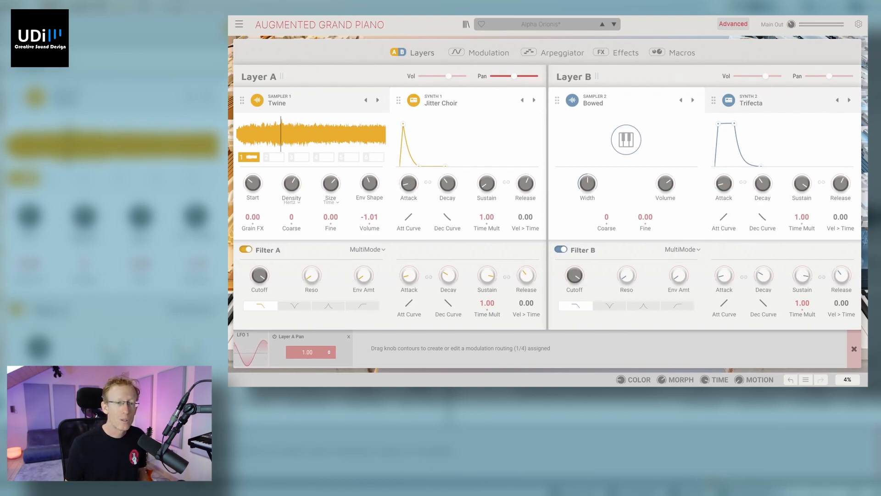
# Step: Open the modulation settings and raise the LFO 1 rate to 200 Hz
pyautogui.click(481, 56)
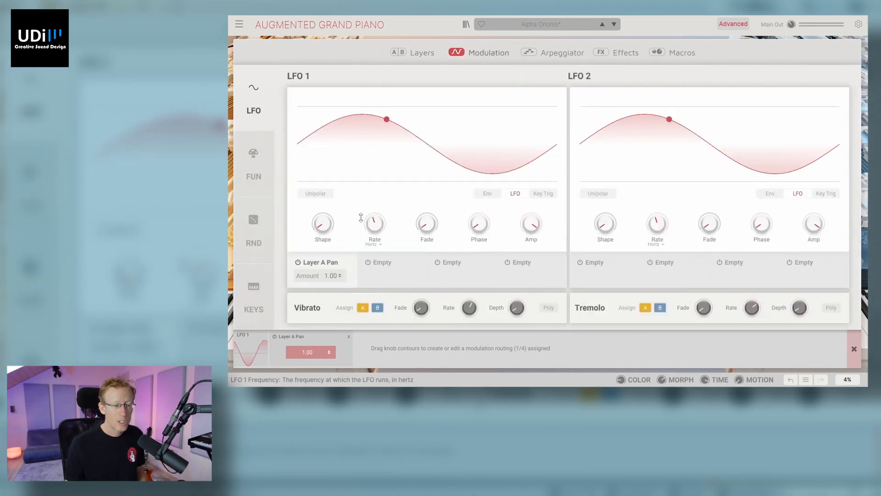
pyautogui.moveTo(322, 225)
pyautogui.mouseDown()
pyautogui.moveTo(323, 200)
pyautogui.moveTo(322, 225)
pyautogui.mouseUp()
pyautogui.moveTo(375, 227); pyautogui.dragTo(375, 206)
pyautogui.moveTo(375, 225); pyautogui.dragTo(376, 133)
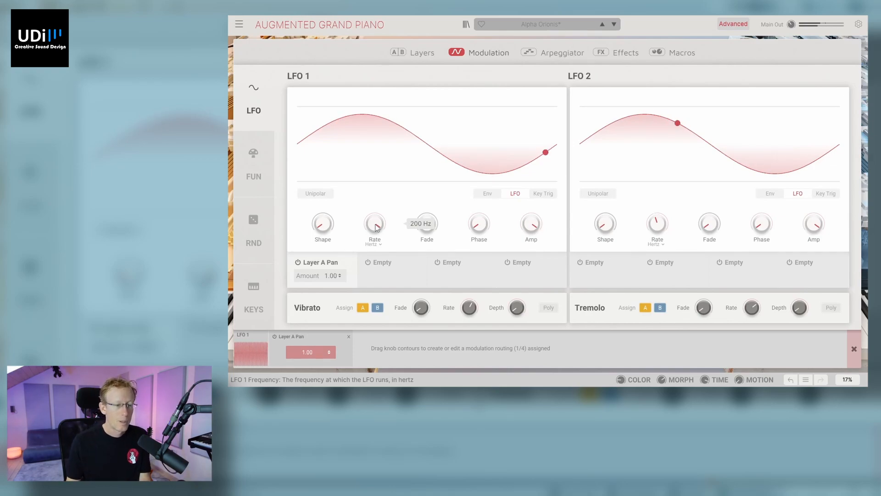
# Step: Switch the LFO 1 rate type from Hertz to Sync and raise the synced rate to its maximum
pyautogui.click(380, 245)
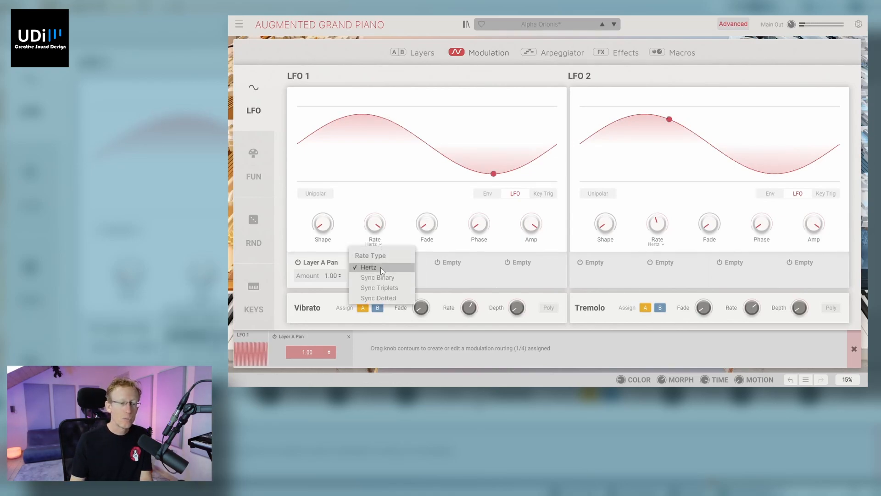
pyautogui.click(379, 283)
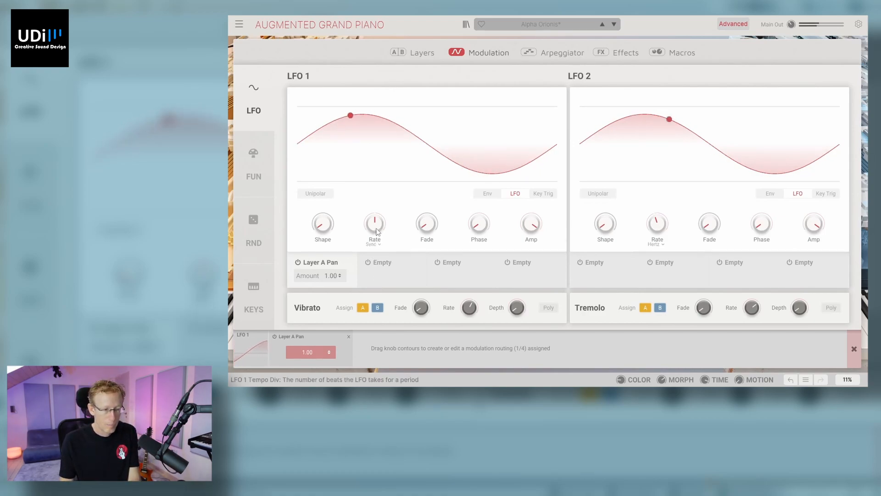
pyautogui.moveTo(377, 232); pyautogui.dragTo(378, 182)
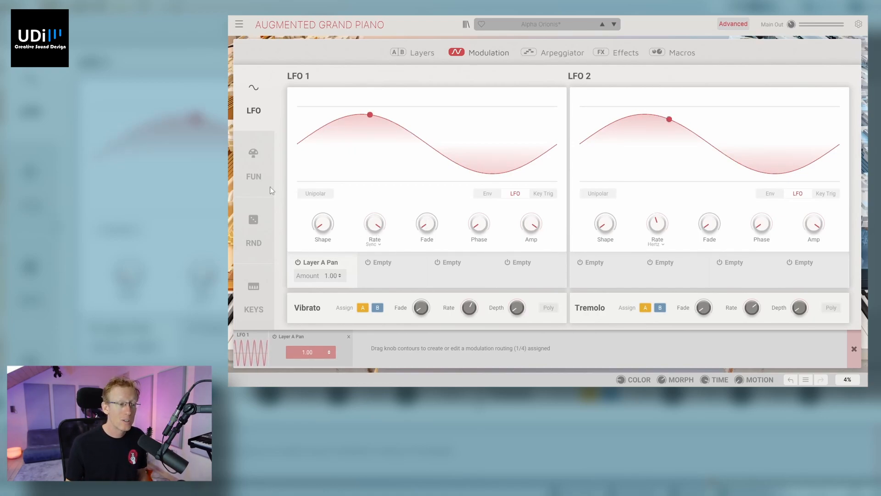
# Step: View the Function modulators and isolate Layer B's Synth 2 Trifecta by turning off Sampler 2, Synth 1 and Sampler 1
pyautogui.click(262, 160)
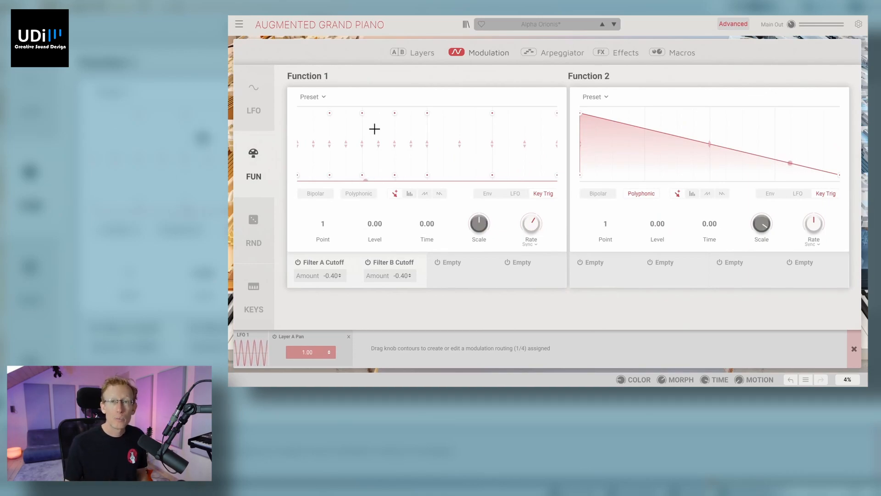
pyautogui.click(425, 54)
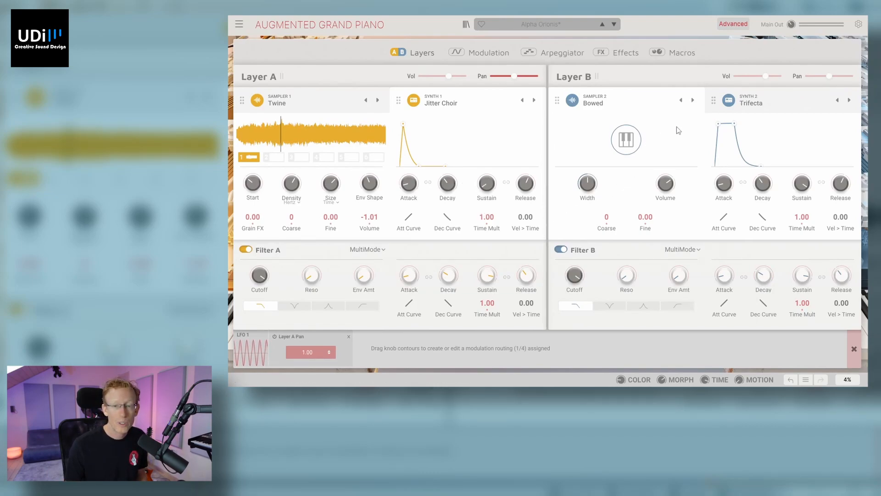
pyautogui.click(782, 101)
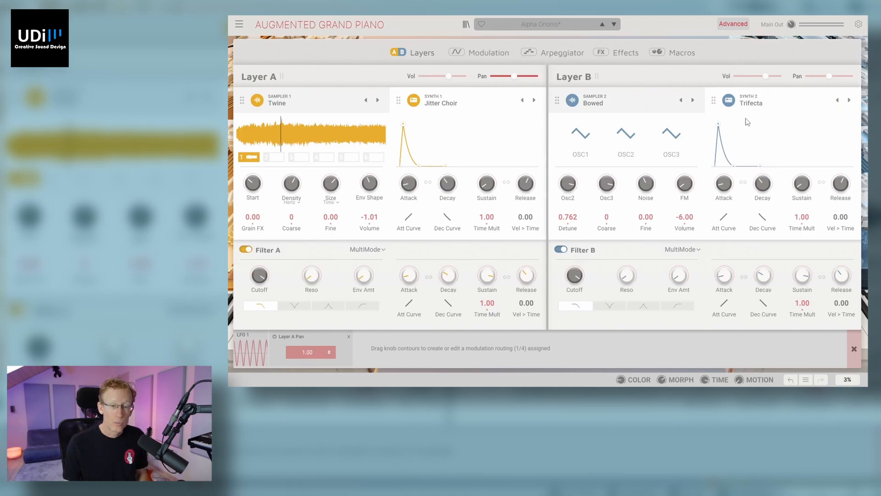
pyautogui.click(573, 102)
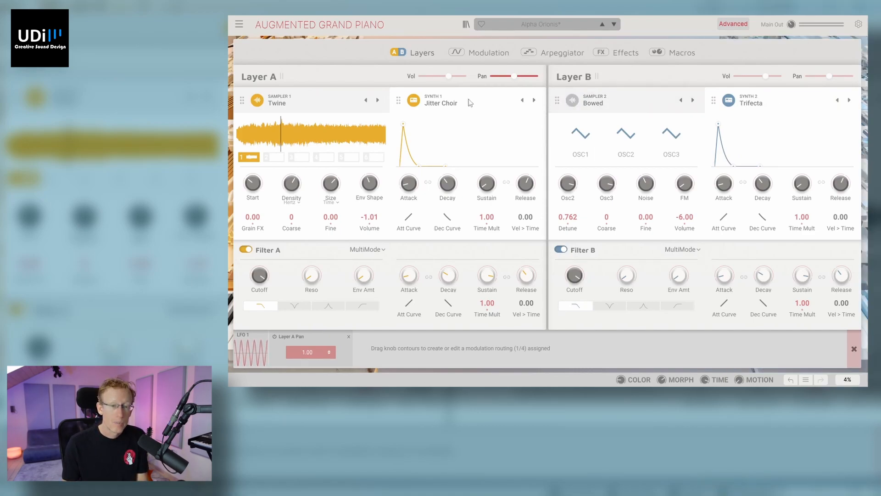
pyautogui.click(416, 101)
pyautogui.click(258, 101)
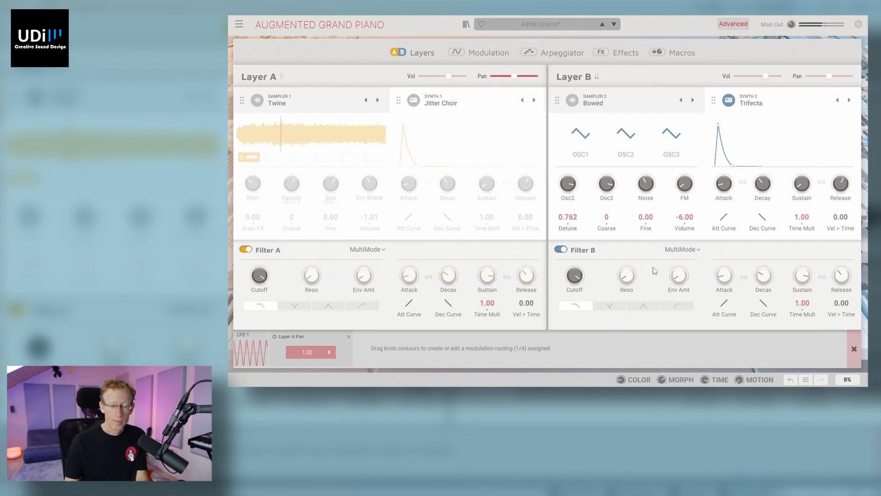
# Step: Remove the Function 1 modulation routings to Filter A Cutoff and Filter B Cutoff
pyautogui.moveTo(579, 276)
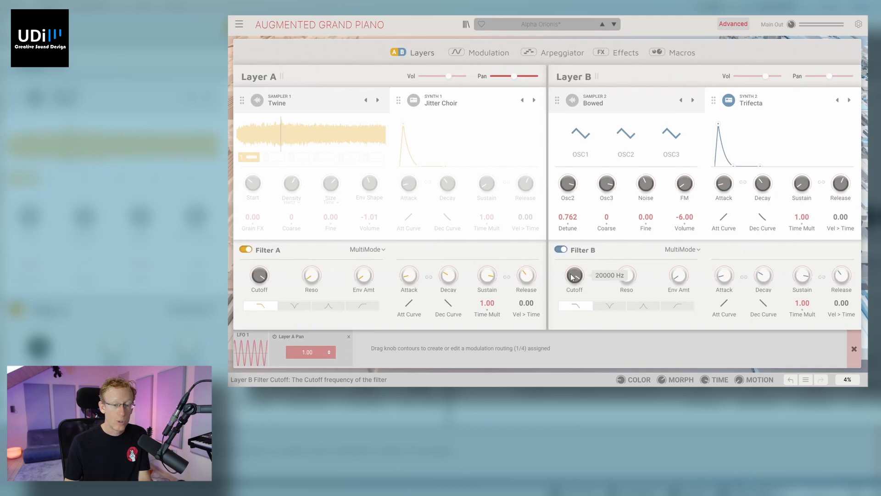
pyautogui.click(854, 349)
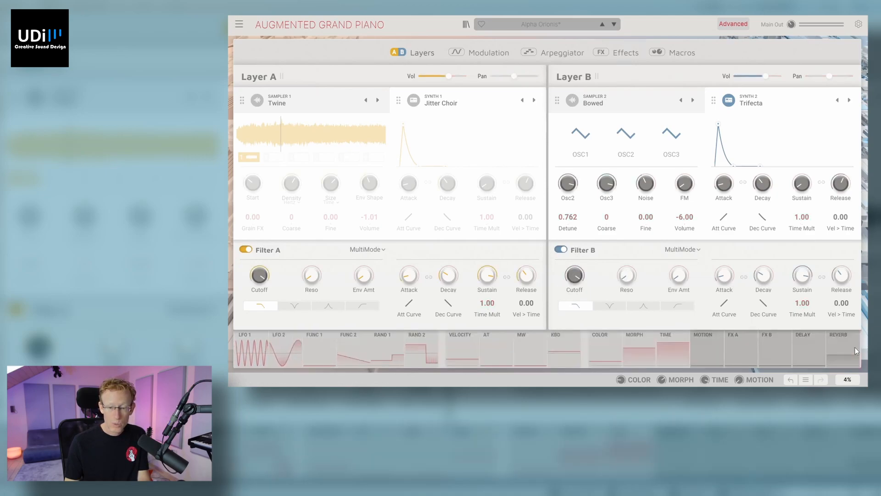
pyautogui.click(322, 346)
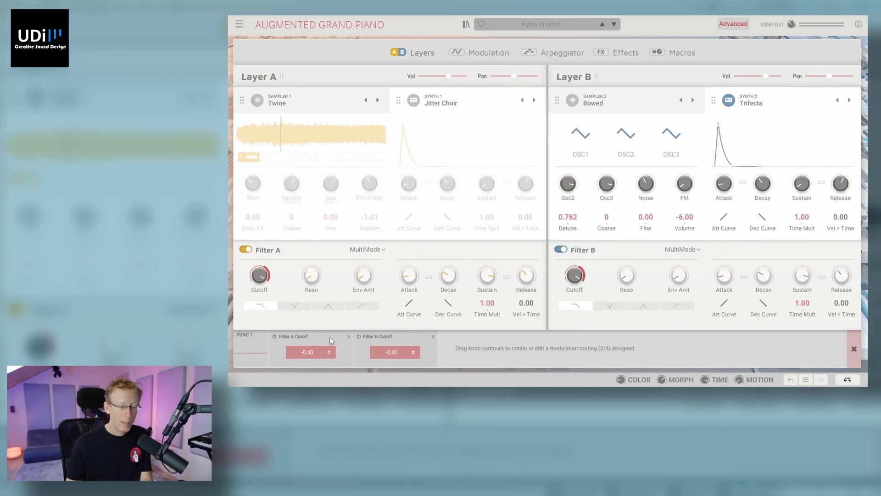
pyautogui.click(349, 336)
pyautogui.click(349, 337)
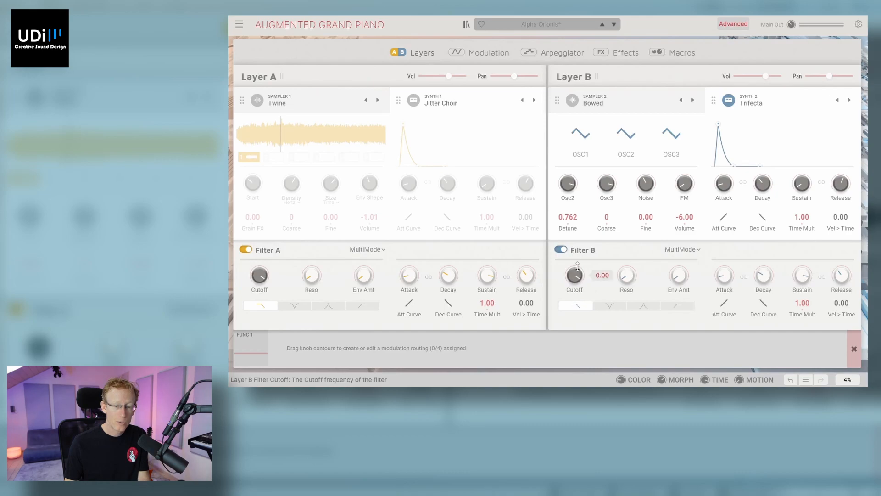
# Step: Route Function 1 to Filter B Cutoff with an amount of 1.00 and load the Init preset into Function 1
pyautogui.moveTo(577, 266); pyautogui.dragTo(578, 246)
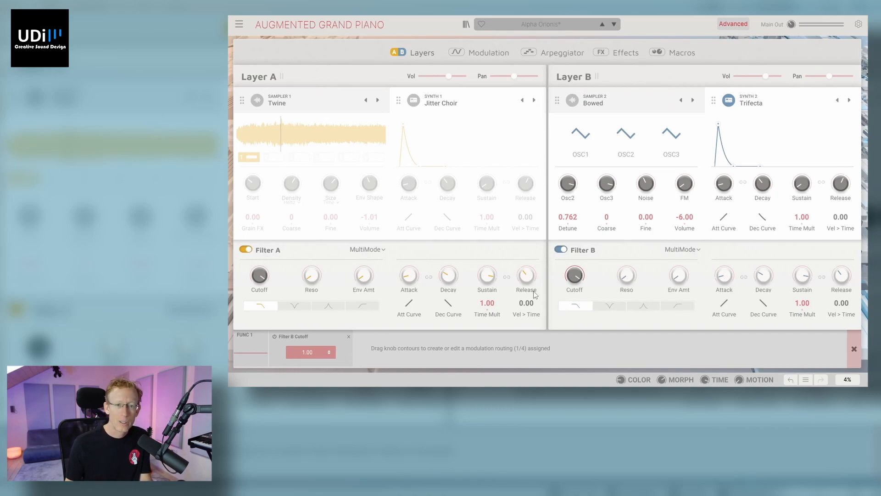
pyautogui.click(490, 53)
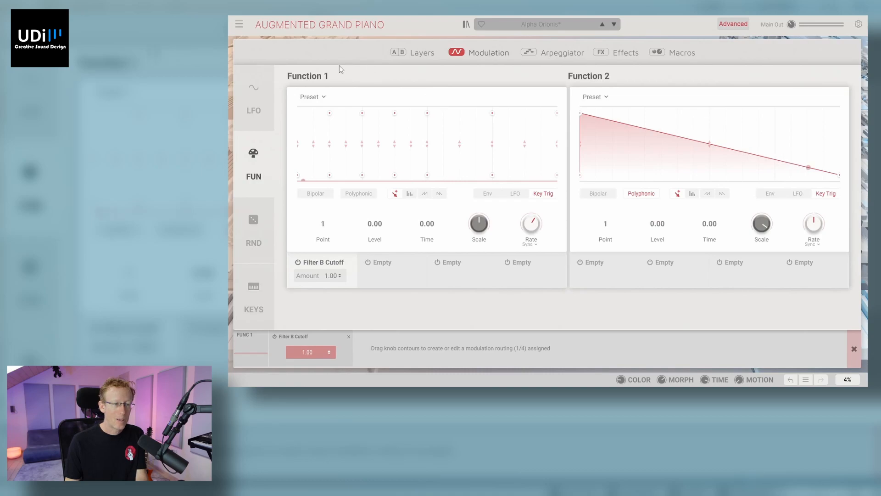
pyautogui.click(324, 97)
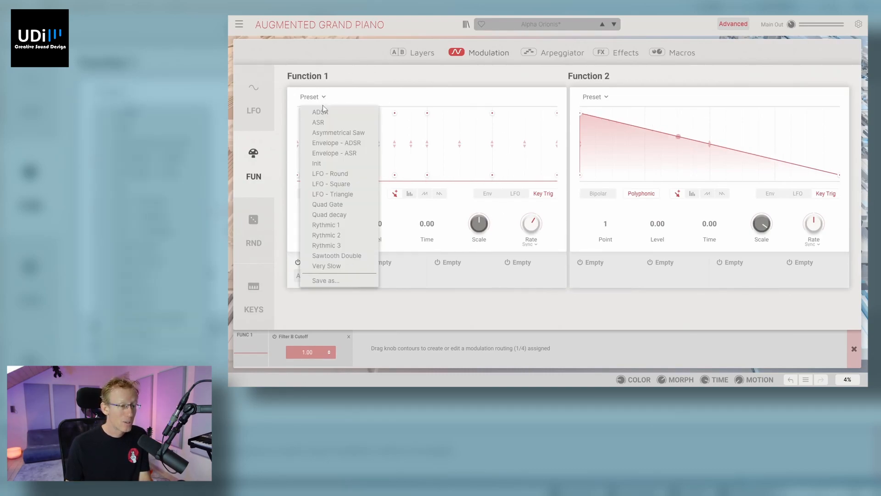
pyautogui.click(339, 163)
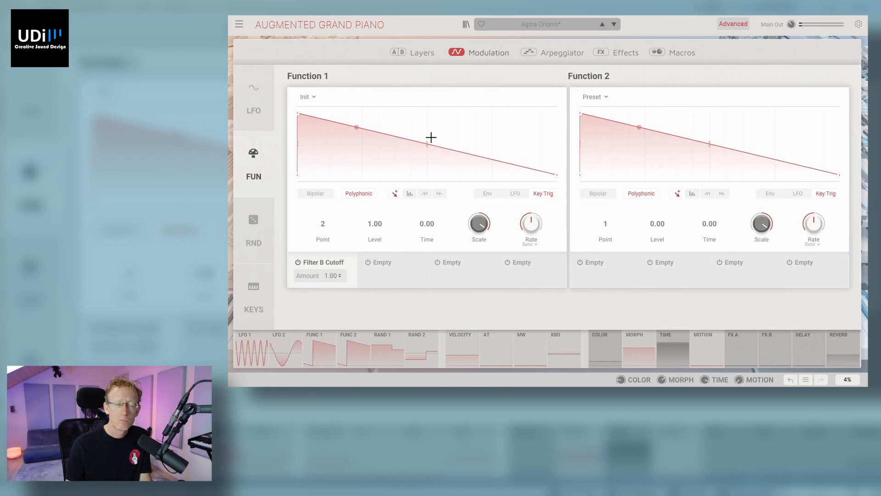
# Step: Return to the layers and lower the Filter B cutoff to 82.2 Hz
pyautogui.click(425, 53)
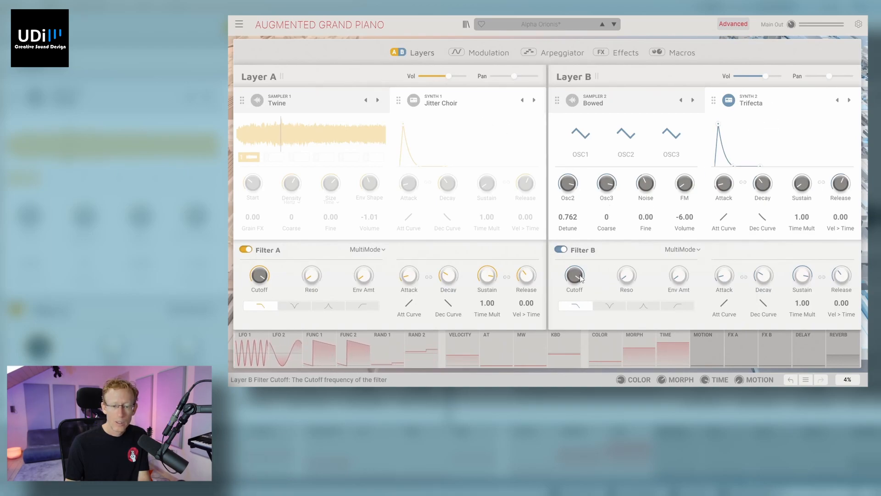
pyautogui.moveTo(580, 277)
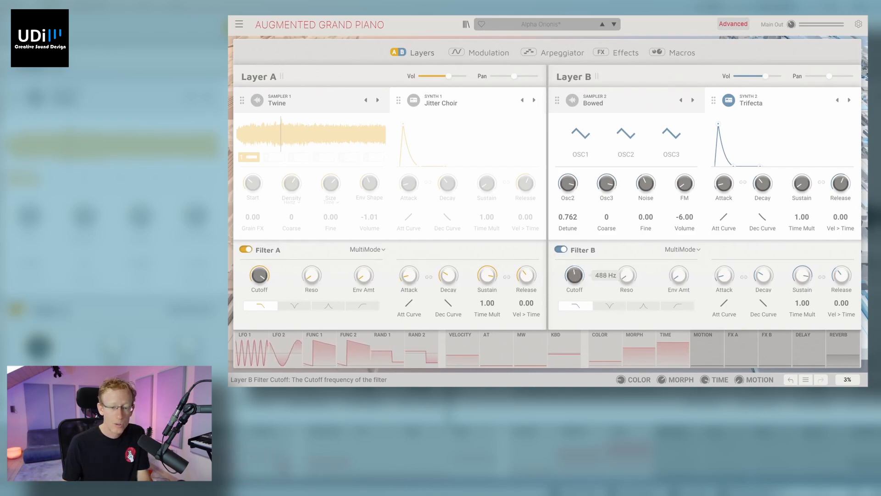
pyautogui.moveTo(580, 276); pyautogui.dragTo(580, 286)
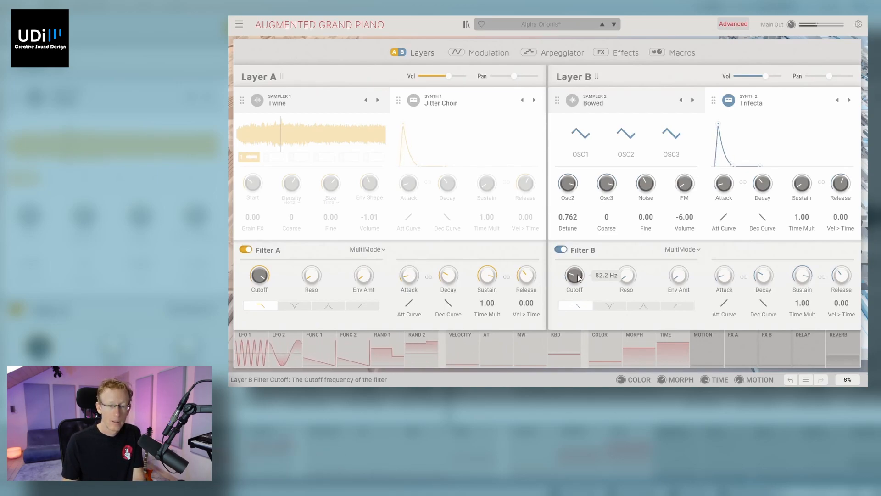
# Step: Reshape the Function 1 curve by adding points that form several rising and falling peaks, including a curved segment near the end
pyautogui.click(503, 53)
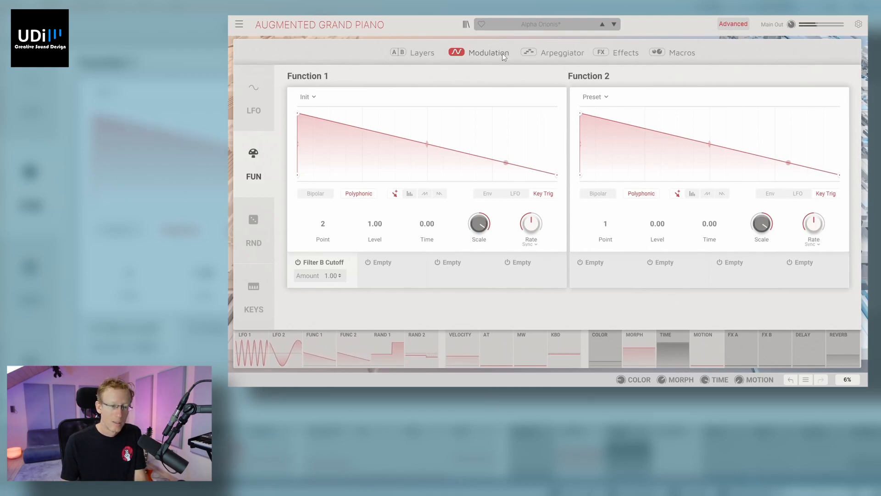
pyautogui.moveTo(319, 120); pyautogui.dragTo(304, 175)
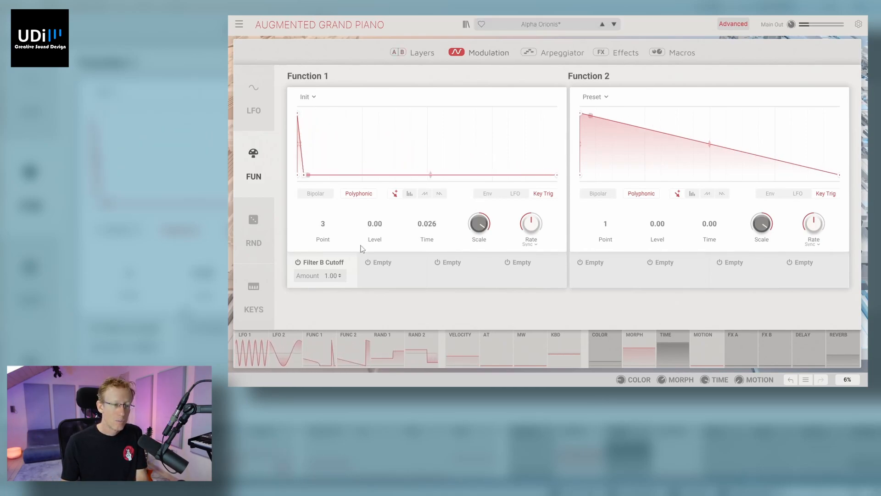
pyautogui.moveTo(367, 176)
pyautogui.mouseDown()
pyautogui.moveTo(346, 84)
pyautogui.moveTo(342, 99)
pyautogui.mouseUp()
pyautogui.moveTo(379, 124); pyautogui.dragTo(369, 171)
pyautogui.click(433, 158)
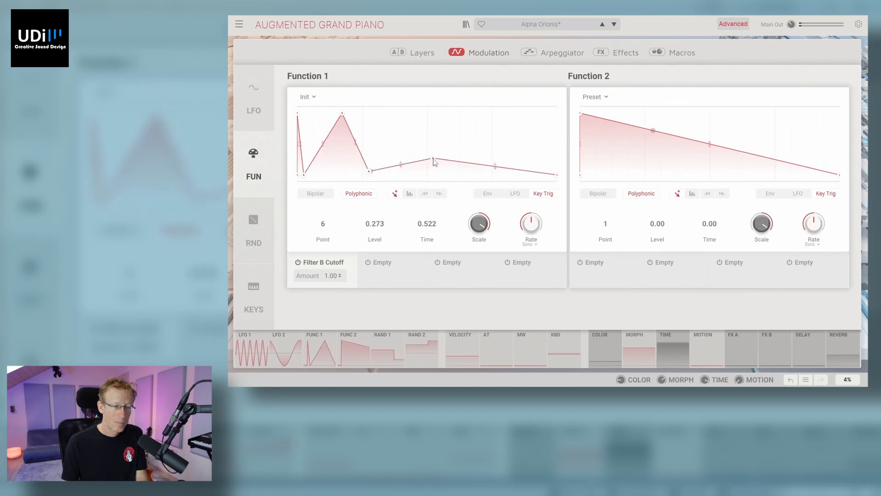
pyautogui.moveTo(431, 159); pyautogui.dragTo(437, 102)
pyautogui.moveTo(447, 161); pyautogui.dragTo(526, 131)
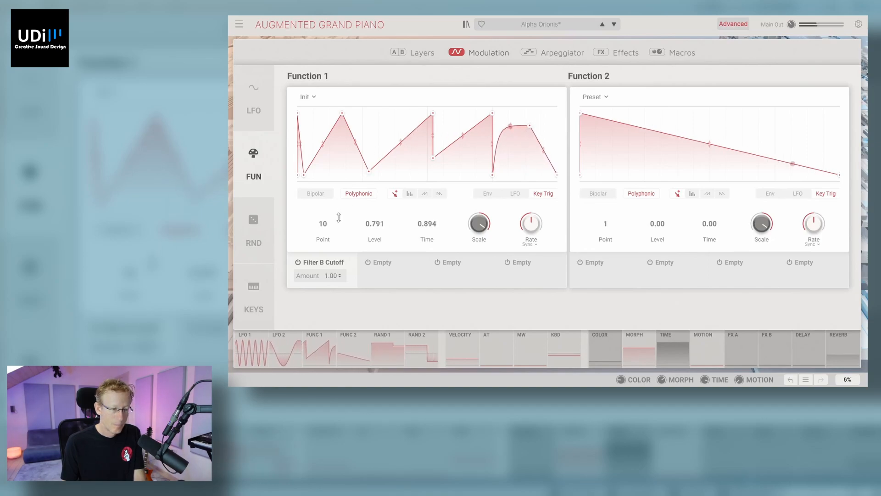
# Step: Raise the Function 1 rate and choose Sync Binary as its rate type
pyautogui.moveTo(529, 229)
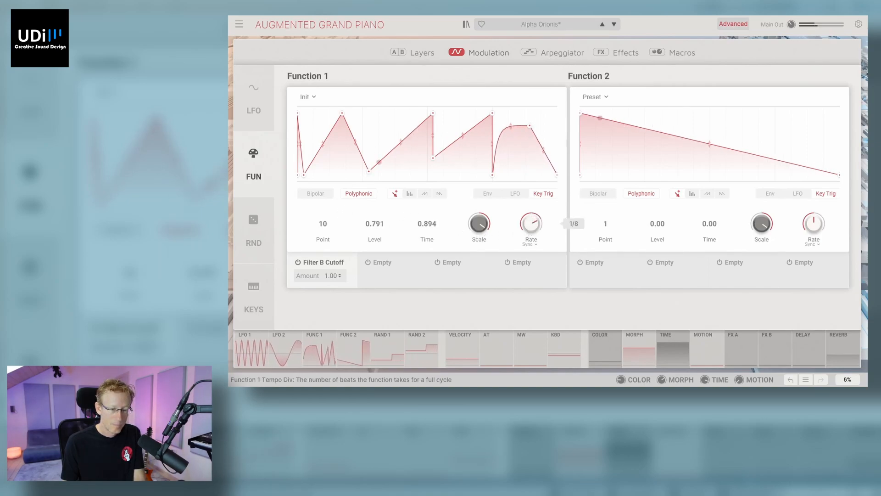
pyautogui.click(530, 244)
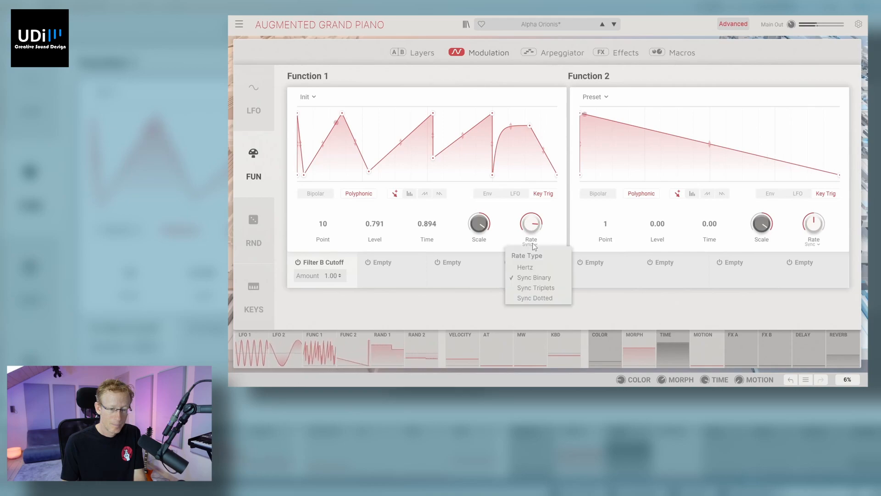
pyautogui.click(541, 280)
pyautogui.moveTo(531, 224)
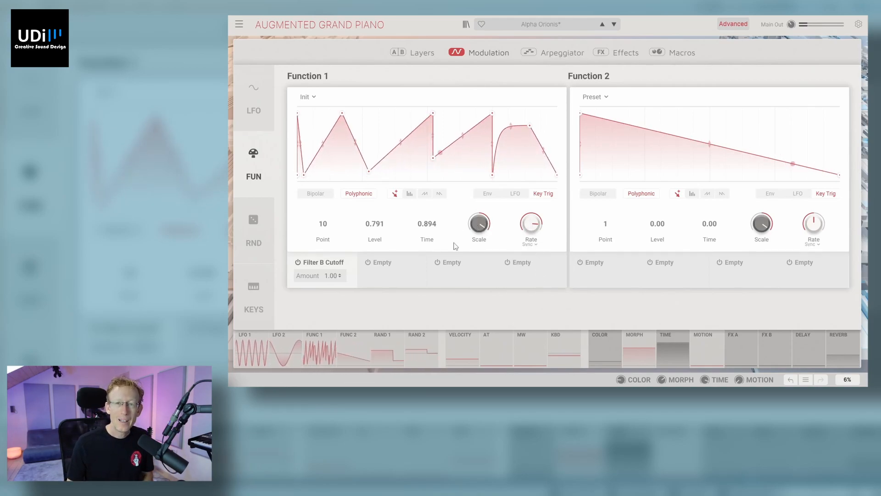
# Step: Load the Rythmic 1 preset into Function 1
pyautogui.click(314, 97)
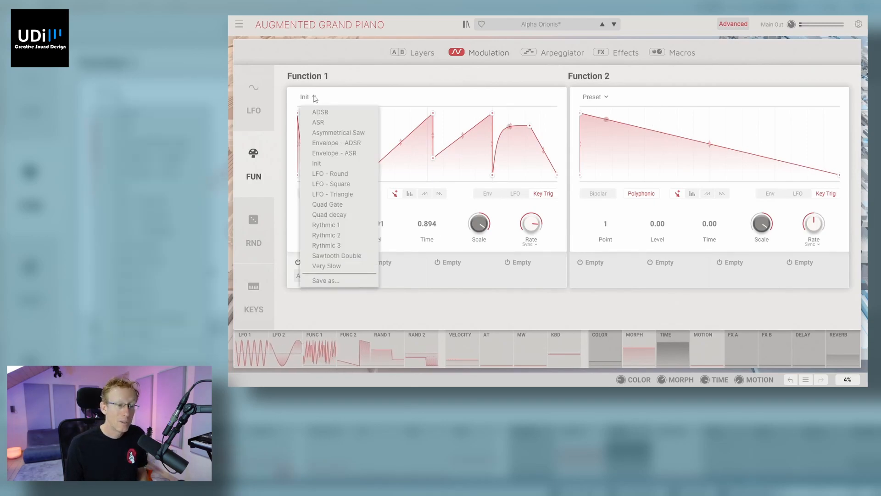
pyautogui.click(342, 225)
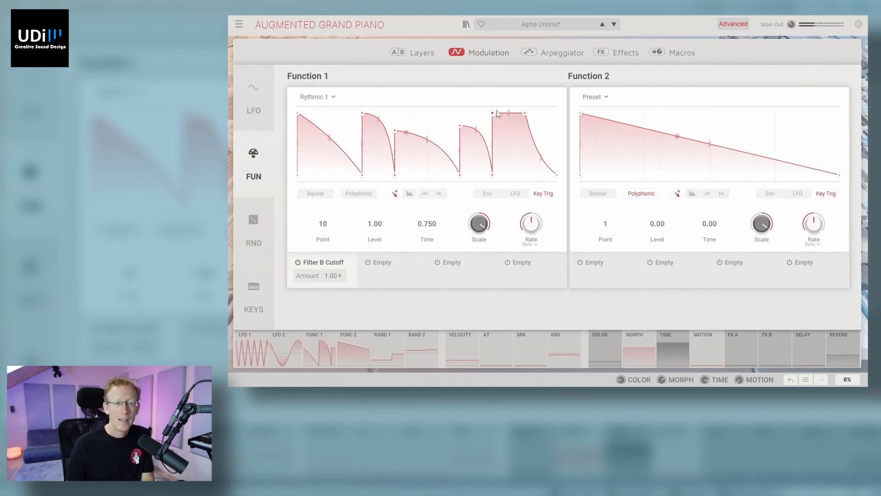
# Step: Turn Sampler 1, Synth 1 and Sampler 2 back on in the layers and show the controls of Sampler 1 Twine
pyautogui.click(421, 53)
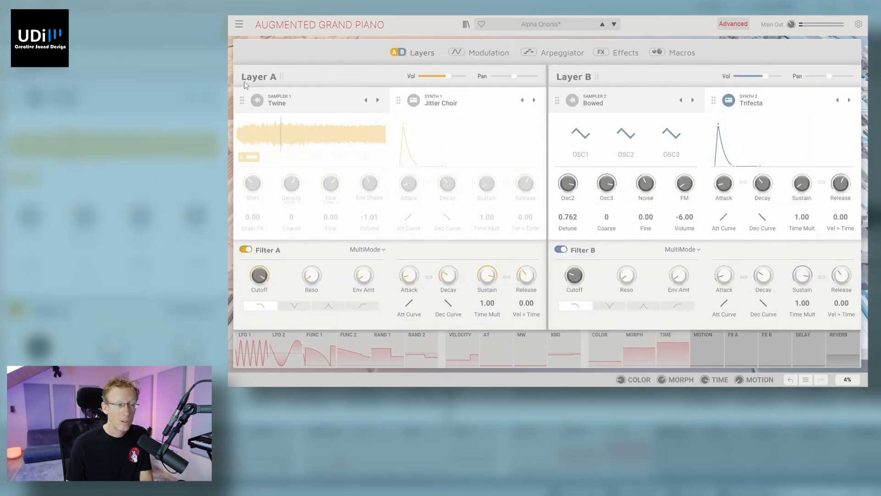
pyautogui.click(257, 100)
pyautogui.click(413, 100)
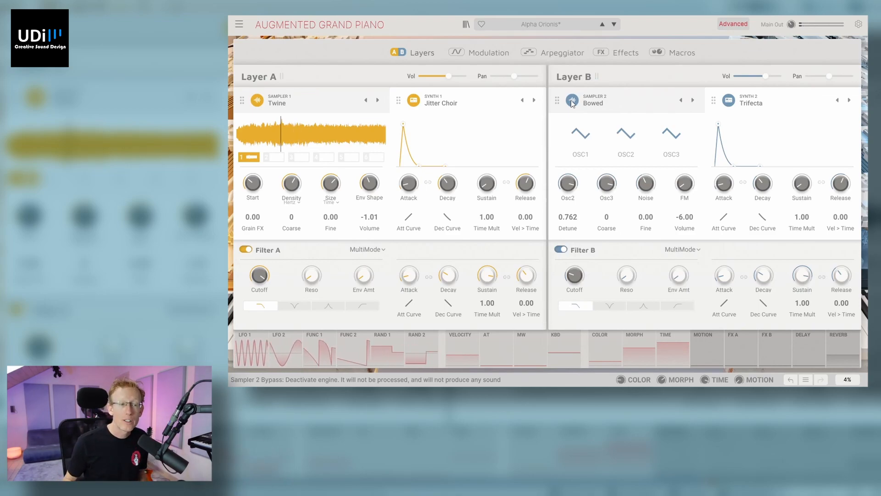
pyautogui.click(337, 107)
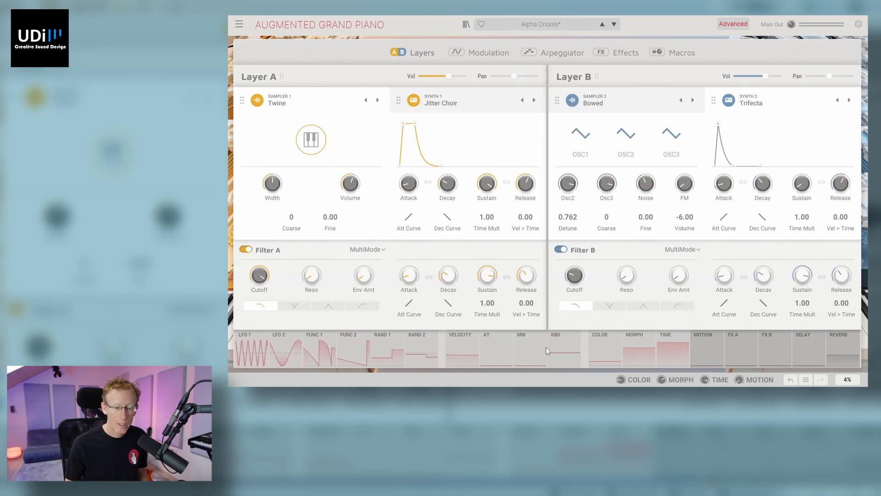
# Step: Remove the mod wheel's modulation routings to Filter B Cutoff and Filter A Cutoff
pyautogui.click(530, 342)
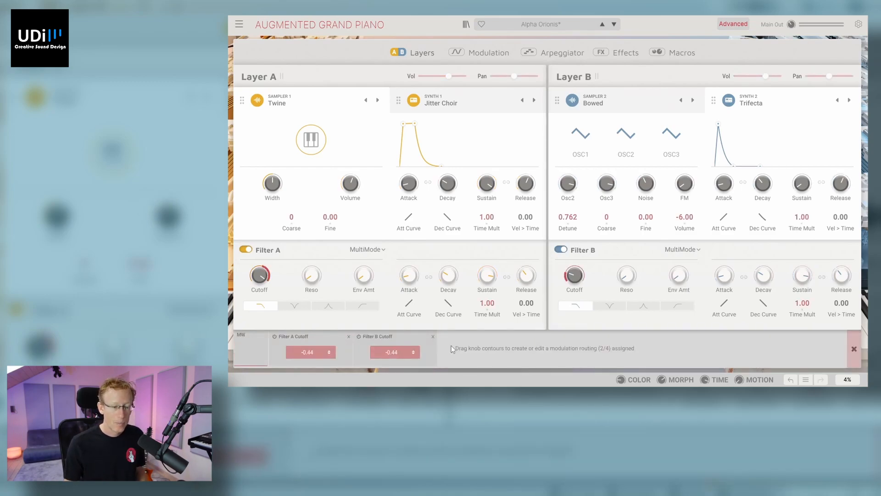
pyautogui.click(433, 337)
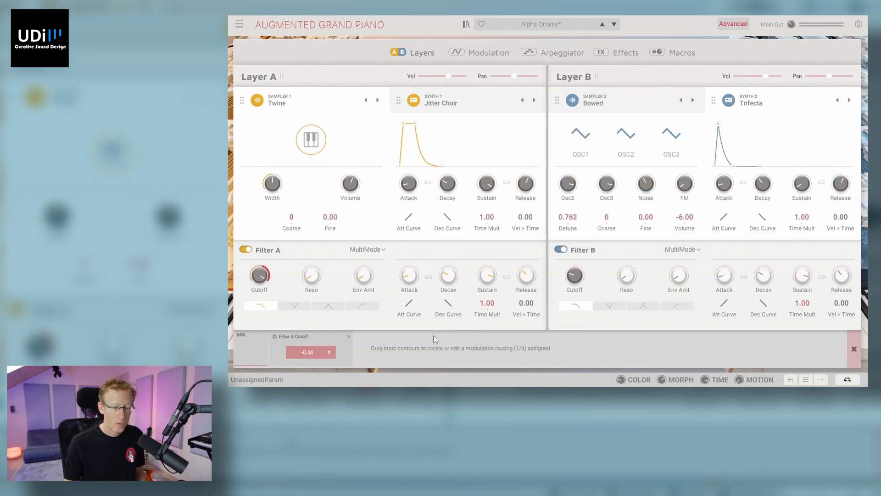
pyautogui.click(349, 337)
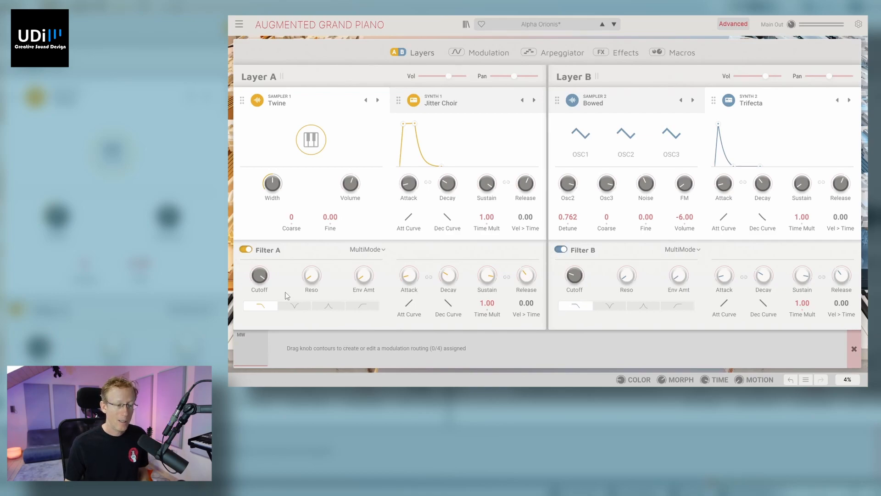
# Step: Lower the Filter A cutoff to 38.0 Hz and route the mod wheel to it with a positive amount
pyautogui.moveTo(259, 275)
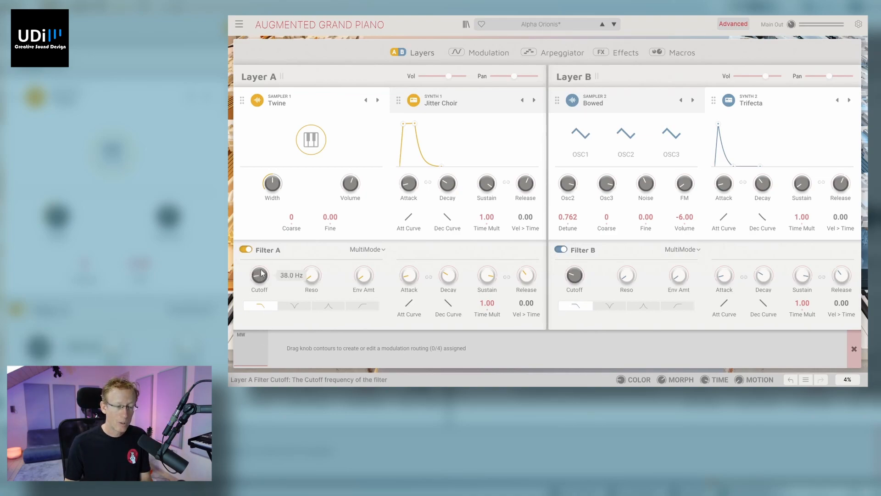
pyautogui.moveTo(261, 267); pyautogui.dragTo(261, 246)
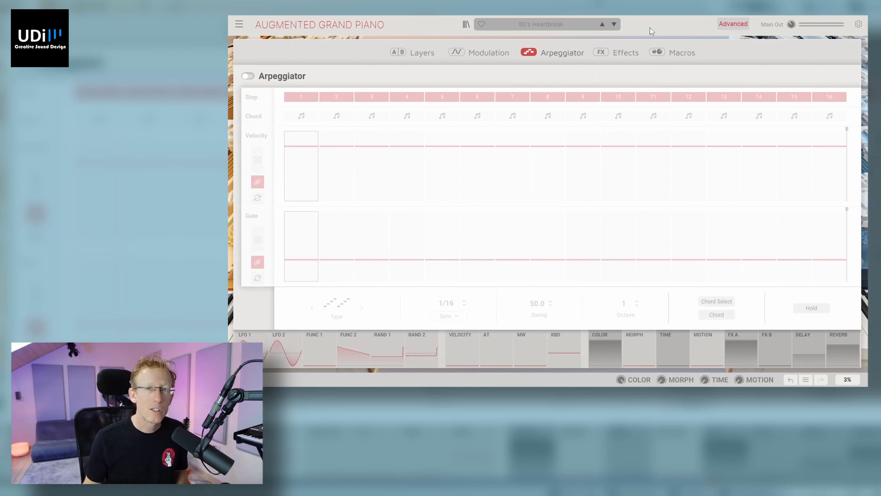
# Step: Activate the arpeggiator and set its mode to Up/Down Exc
pyautogui.click(249, 76)
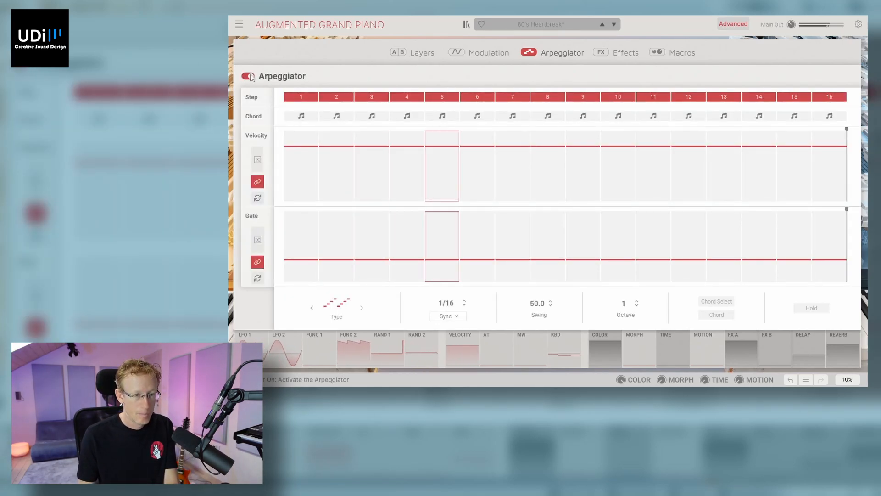
pyautogui.moveTo(309, 145)
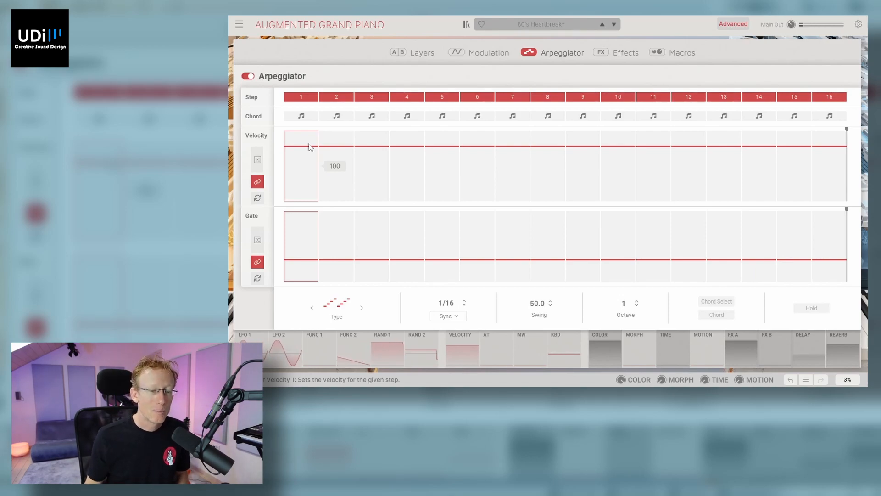
pyautogui.click(342, 305)
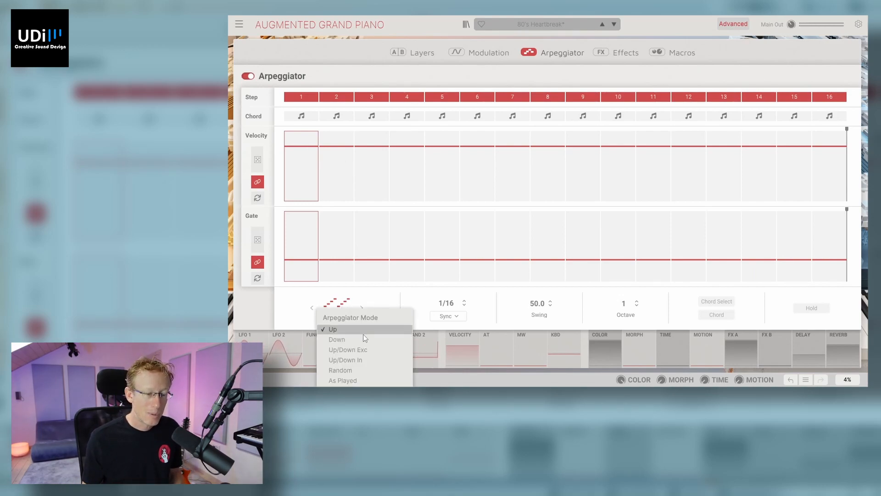
pyautogui.click(373, 348)
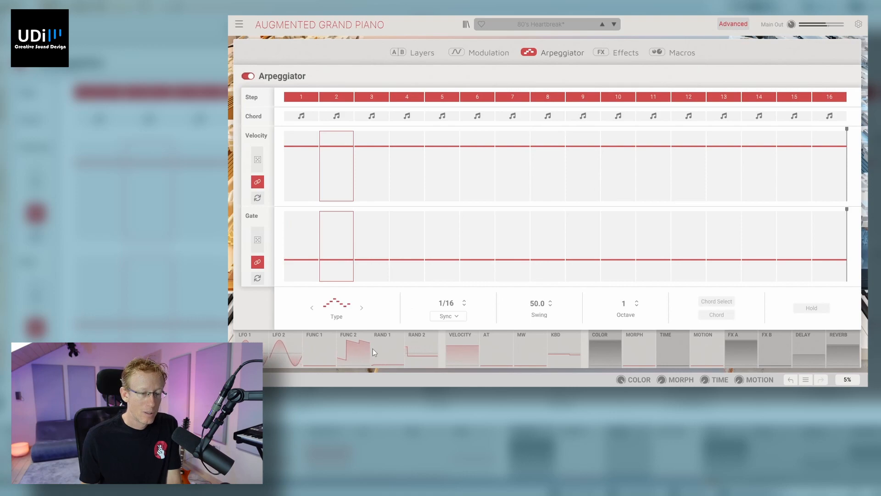
# Step: Switch the arpeggiator's rate type to BPM and set its octave range to 4
pyautogui.click(460, 316)
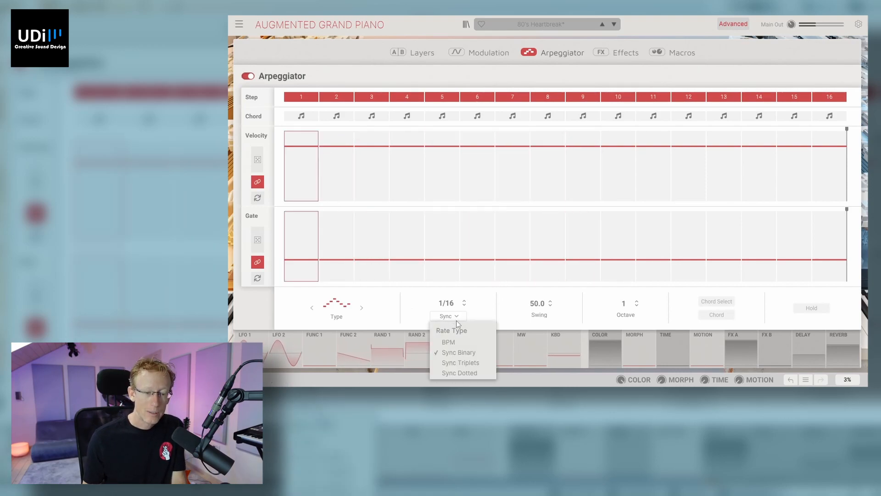
pyautogui.click(465, 344)
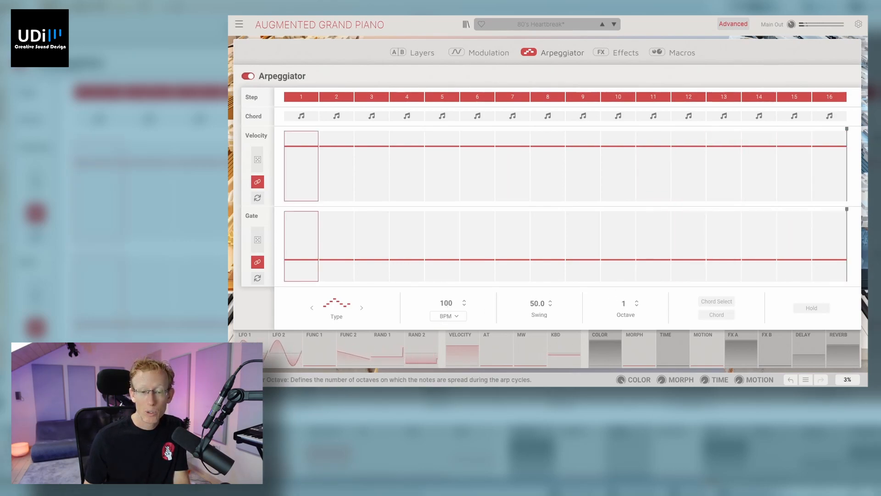
pyautogui.moveTo(624, 304); pyautogui.dragTo(624, 280)
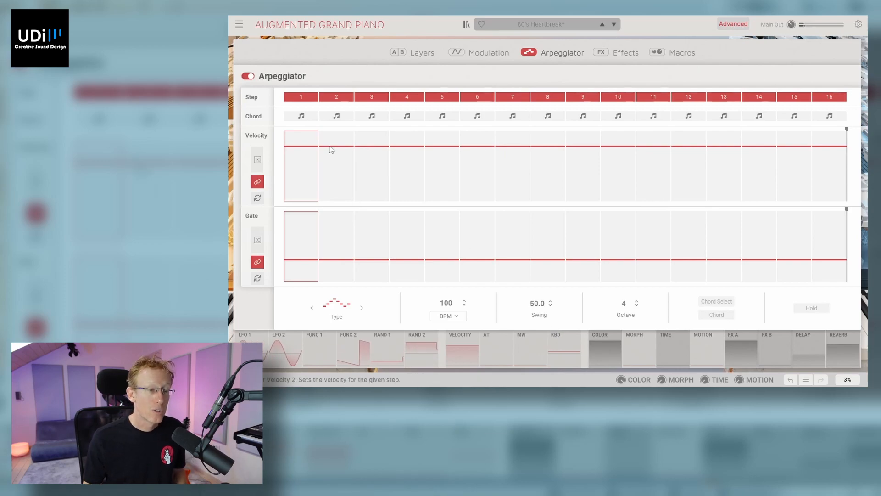
# Step: Apply chords to arpeggiator steps 2, 4 and 6 and shorten the velocity and gate sequences to six steps
pyautogui.click(337, 115)
pyautogui.click(407, 115)
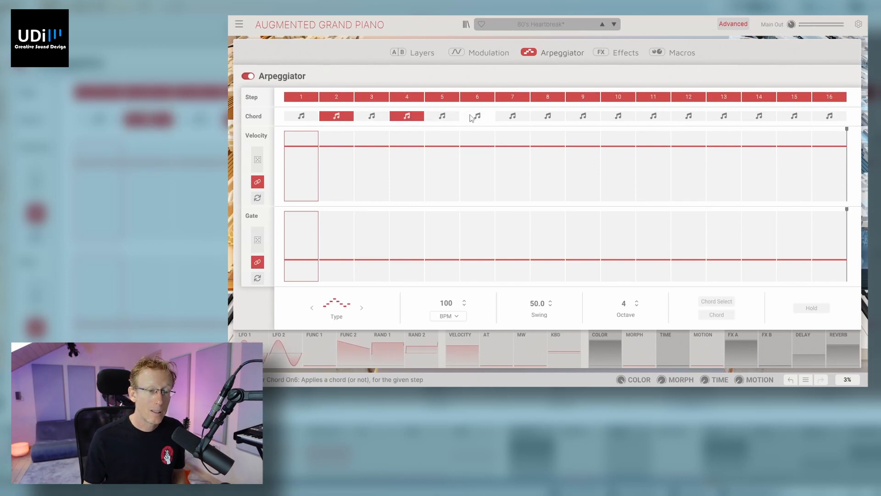
pyautogui.click(474, 116)
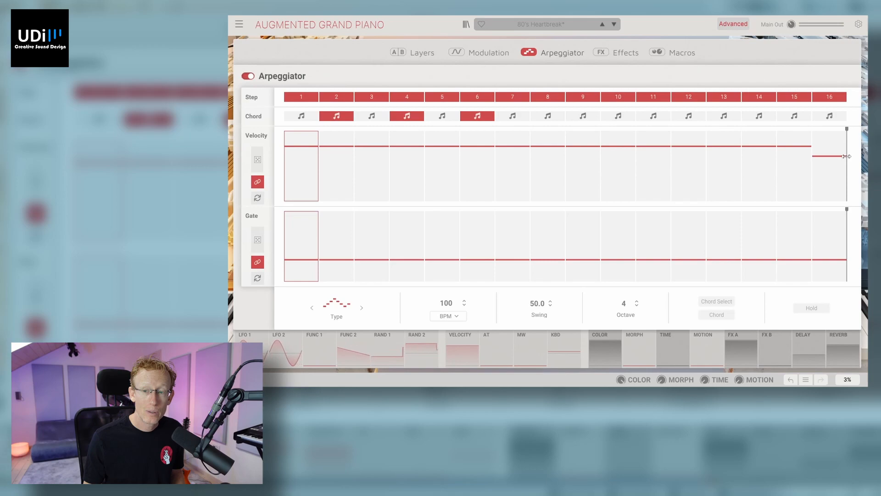
pyautogui.moveTo(846, 156); pyautogui.dragTo(506, 189)
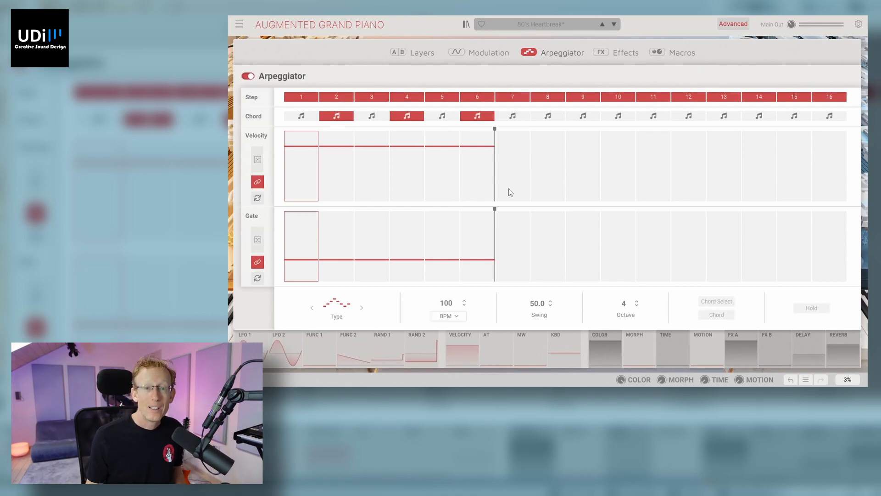
# Step: Set Layer A's first effect to Chorus and its second effect to Digital Delay
pyautogui.click(621, 53)
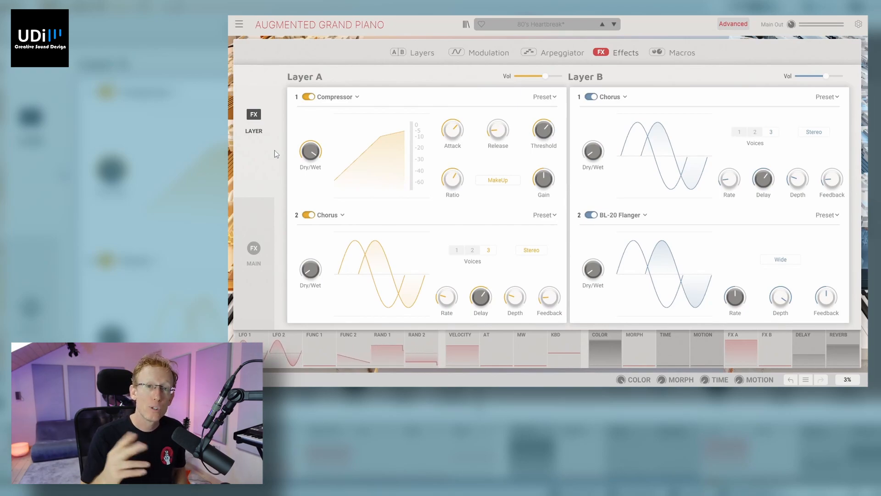
pyautogui.click(342, 97)
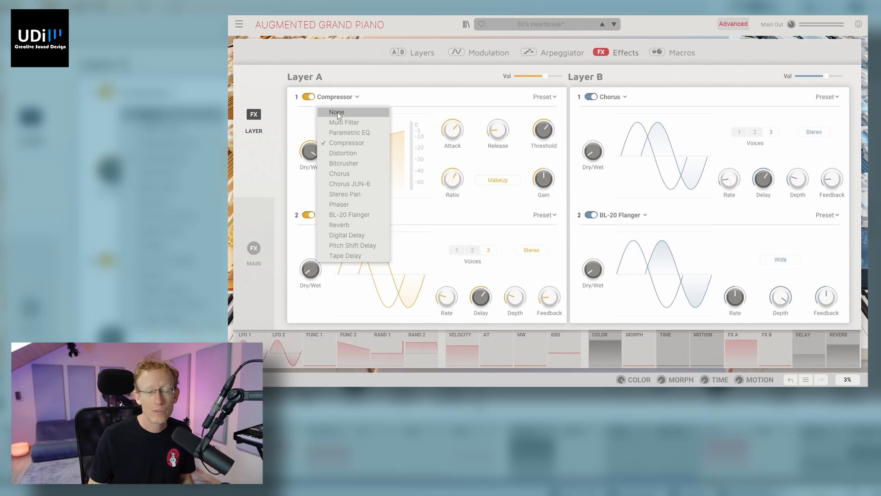
pyautogui.click(362, 173)
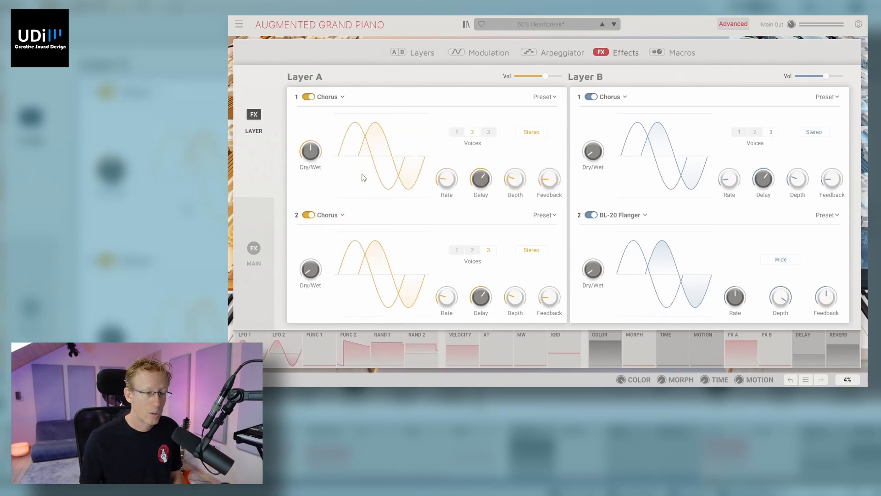
pyautogui.click(339, 216)
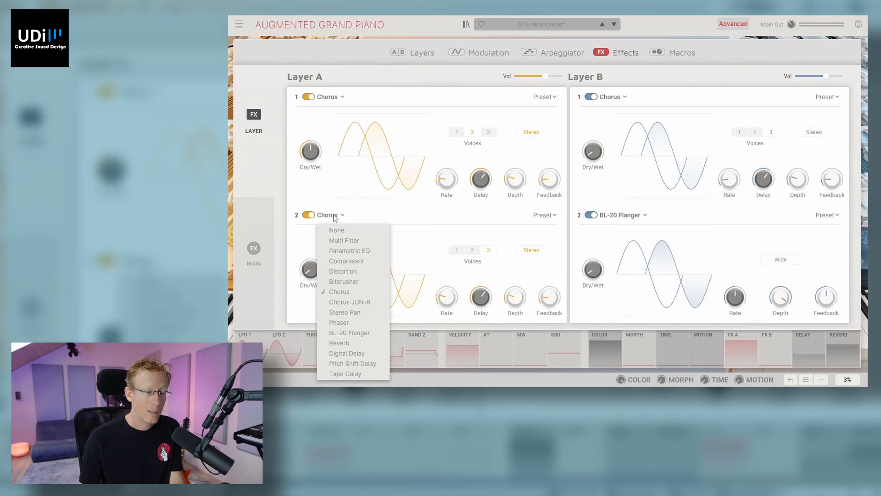
pyautogui.click(359, 354)
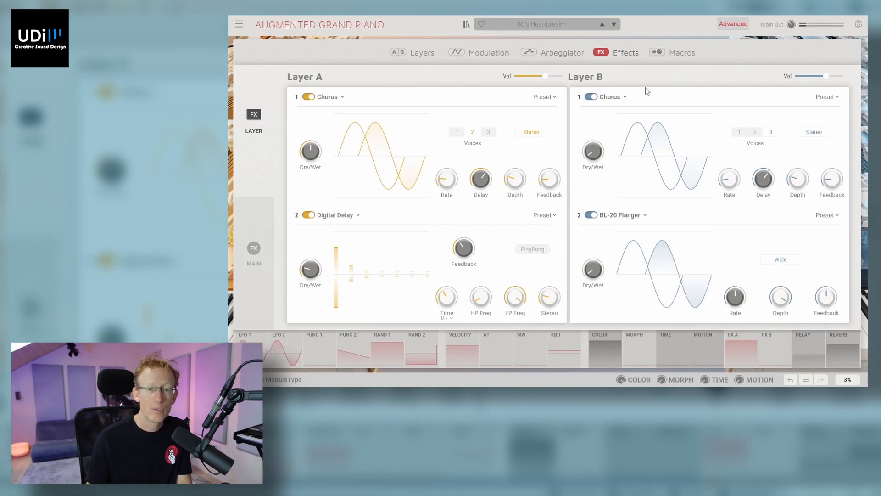
# Step: Set Layer B's effects to Distortion and Tape Delay, and raise the Tape Delay's dry/wet amount
pyautogui.click(619, 98)
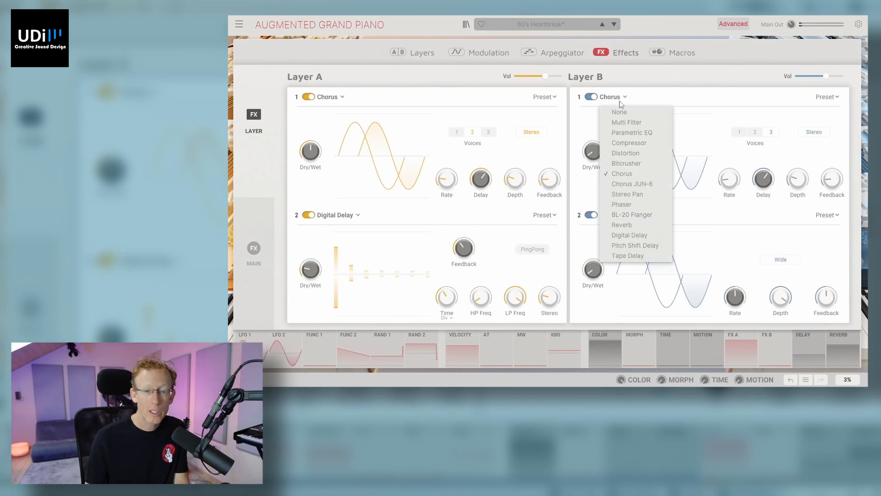
pyautogui.click(631, 155)
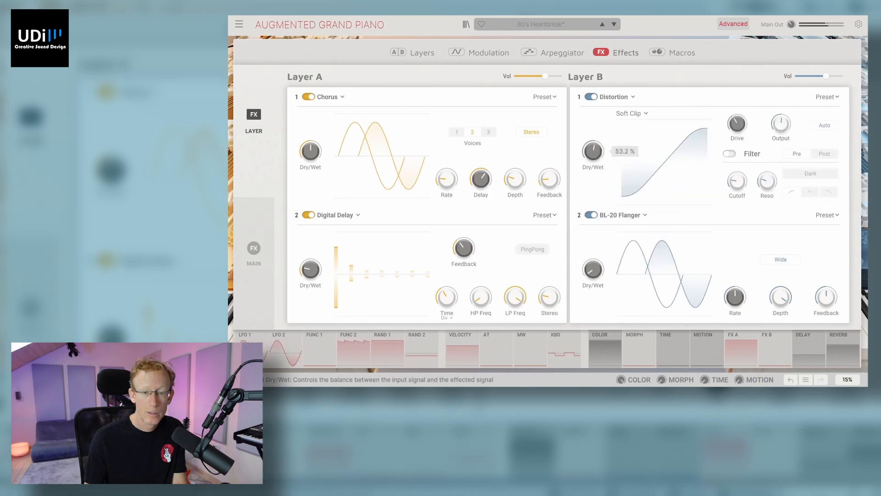
pyautogui.click(624, 217)
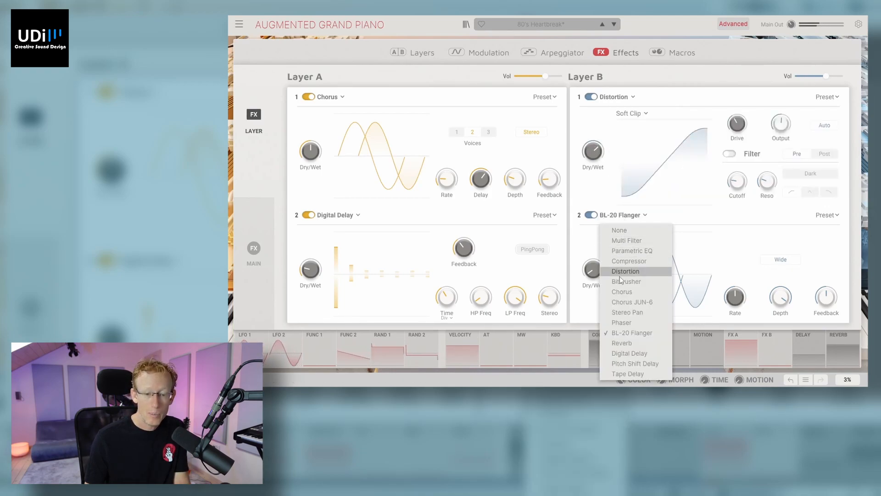
pyautogui.click(632, 374)
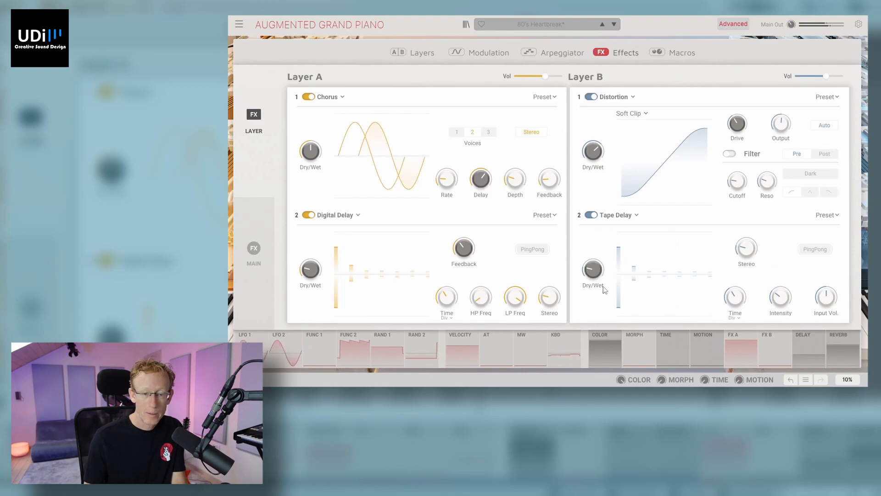
pyautogui.moveTo(590, 277); pyautogui.dragTo(588, 267)
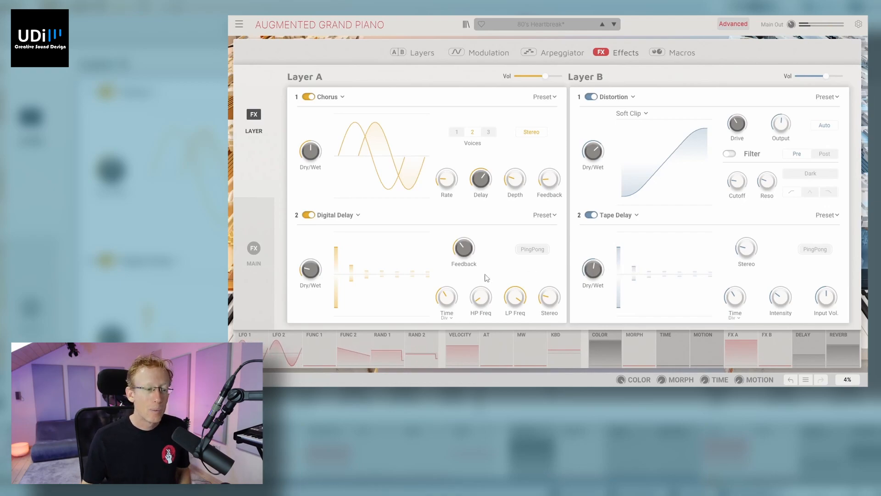
# Step: Switch the main effects' delay type to Pitch Shift
pyautogui.click(254, 251)
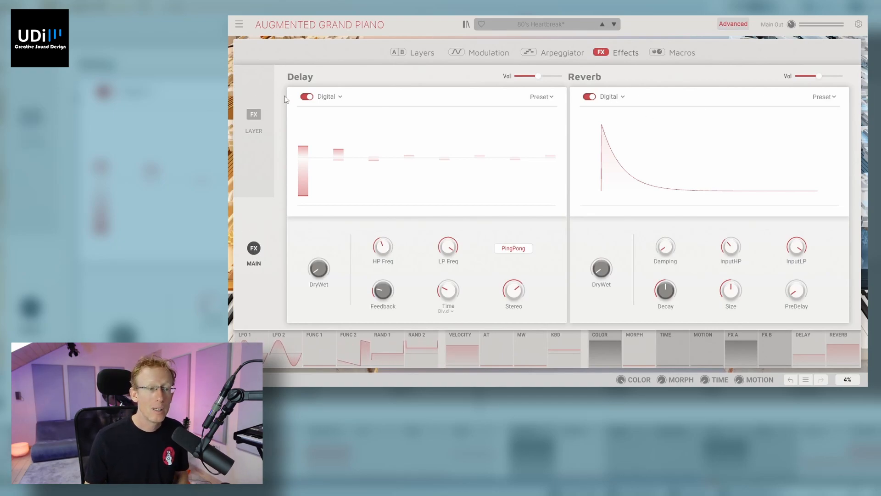
pyautogui.click(328, 96)
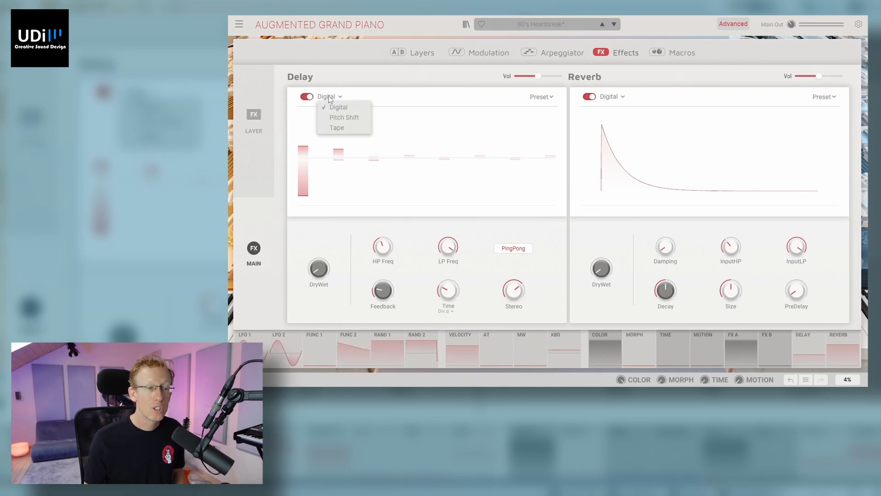
pyautogui.click(349, 117)
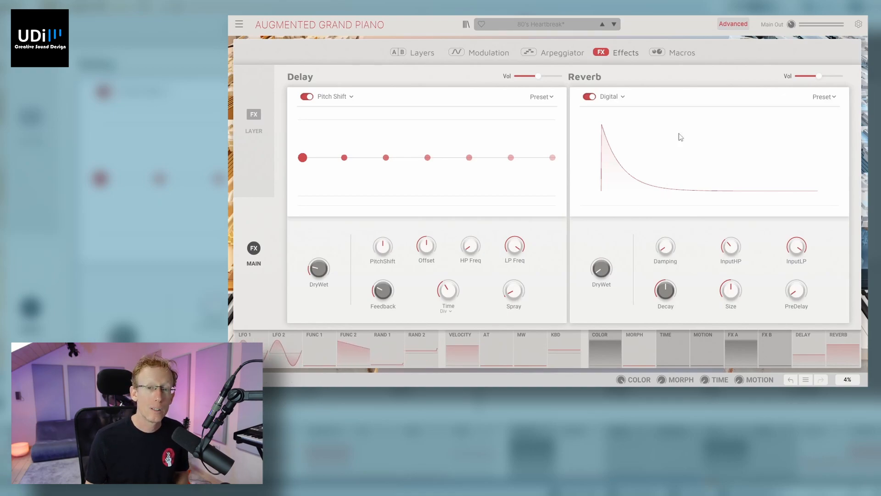
# Step: Raise the Delay and Reverb controls on the home view and open the advanced Macros page
pyautogui.click(733, 23)
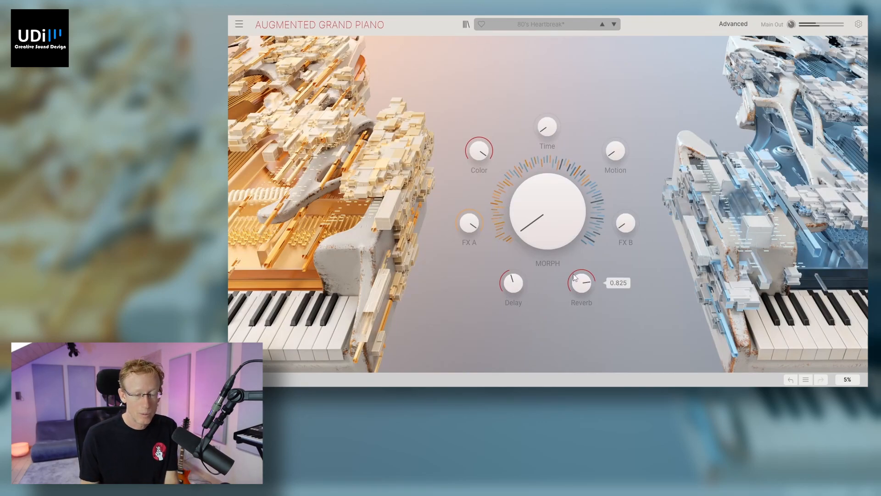
pyautogui.moveTo(513, 284); pyautogui.dragTo(513, 279)
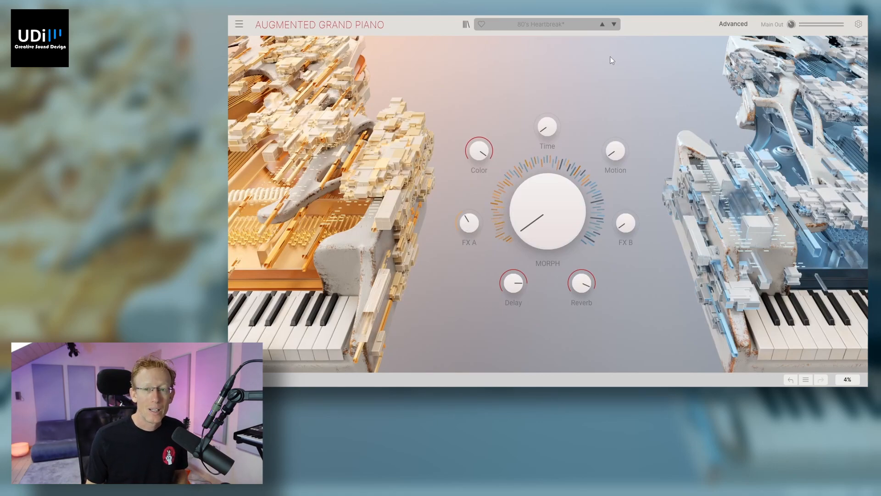
pyautogui.click(730, 26)
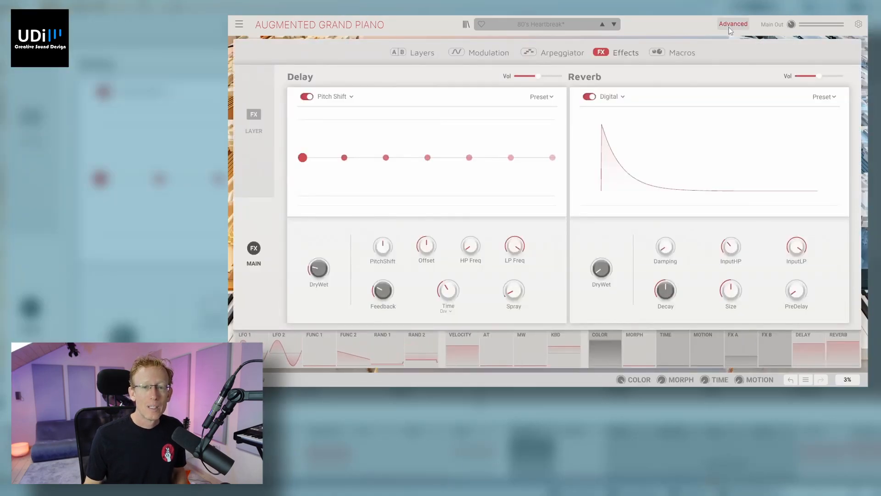
pyautogui.click(670, 54)
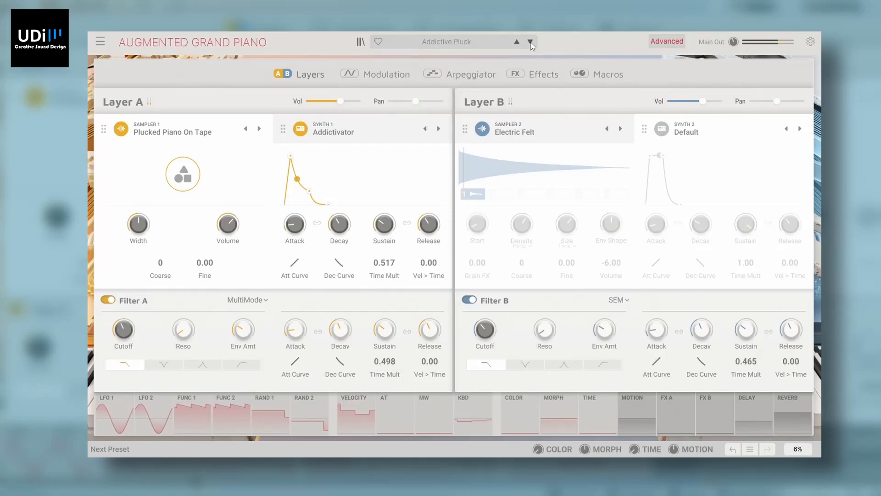
# Step: Audition the presets Alter, Bliss Channel and Broken Hits
pyautogui.click(531, 42)
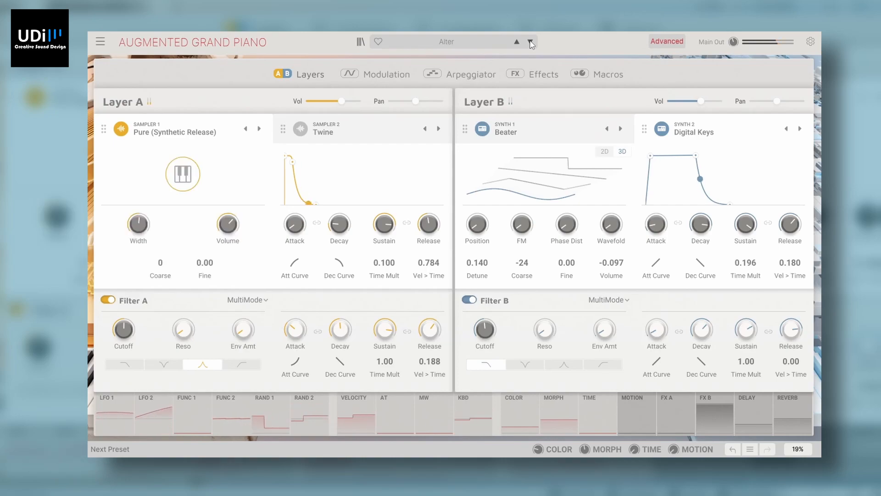
pyautogui.click(530, 42)
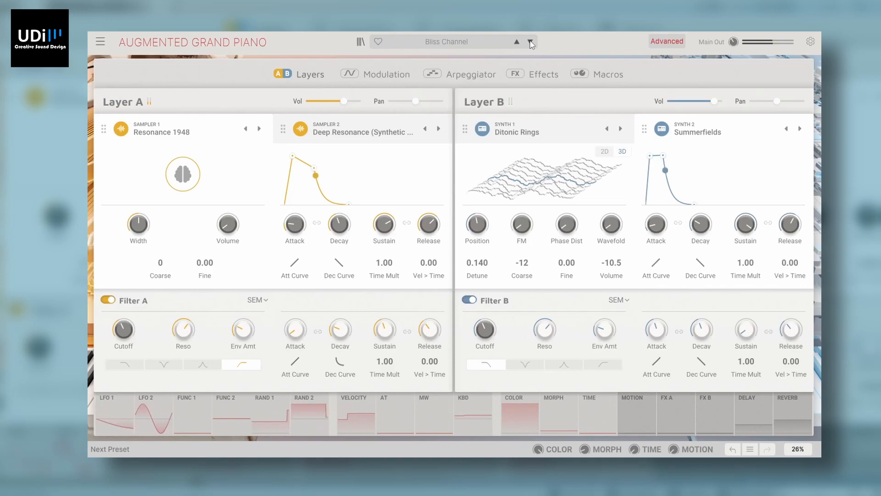
pyautogui.click(530, 42)
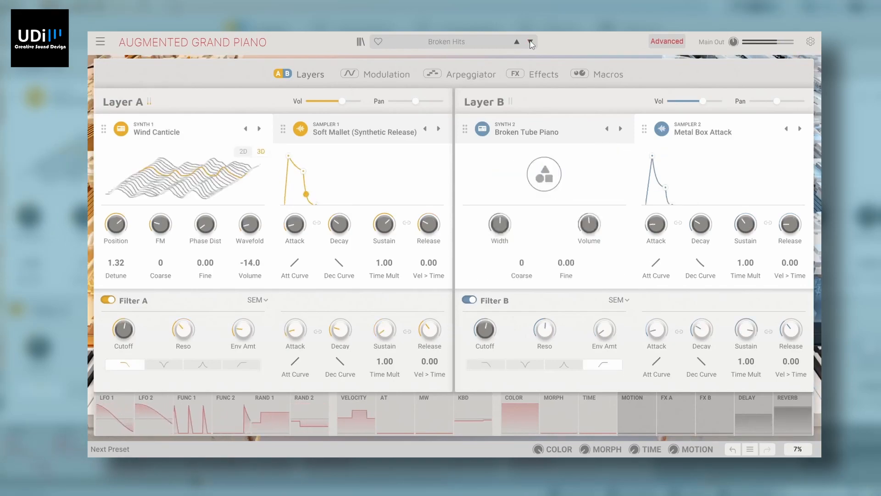
# Step: Load the Alpha Orionis preset and audition the following presets from Amonium through Fading Outward
pyautogui.click(462, 45)
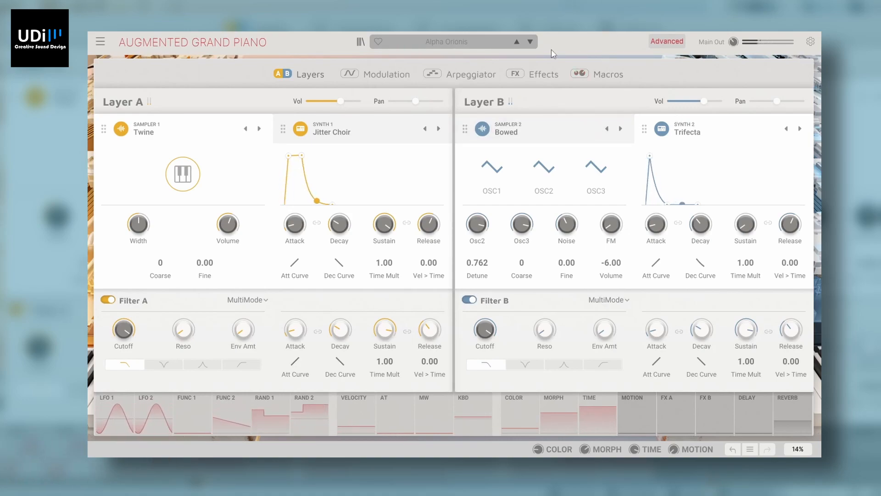
pyautogui.click(529, 42)
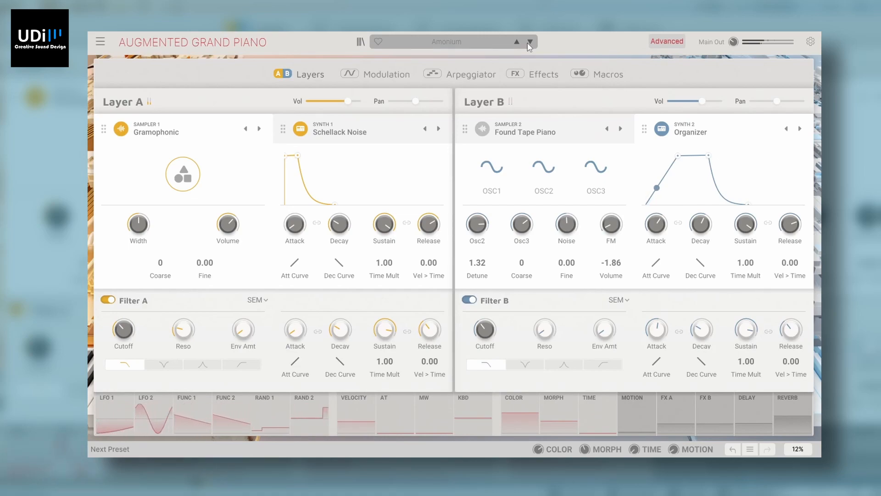
pyautogui.click(529, 44)
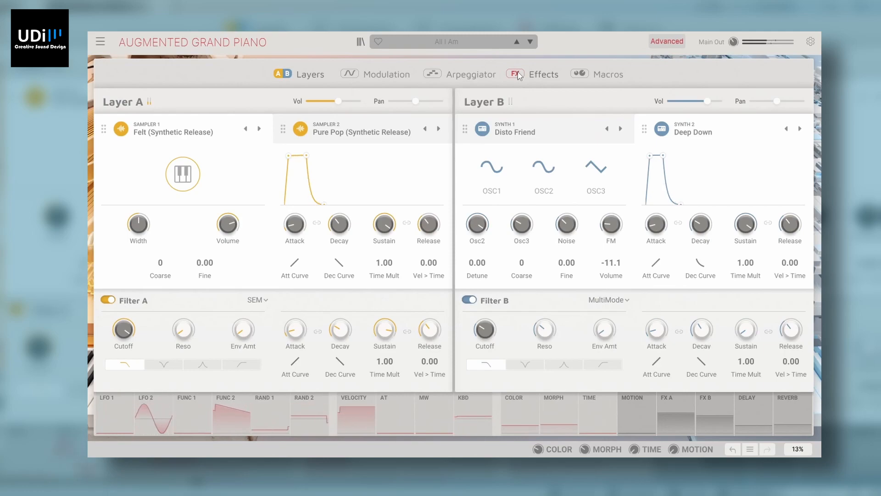
pyautogui.click(531, 42)
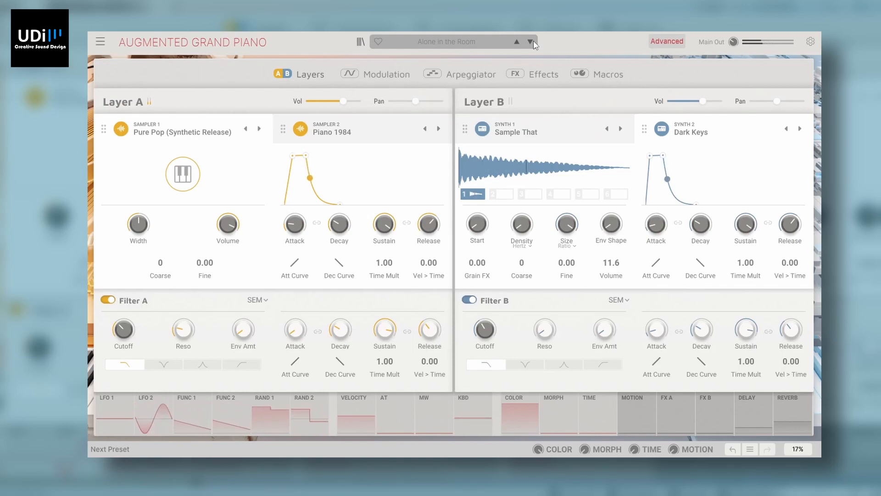
pyautogui.click(532, 43)
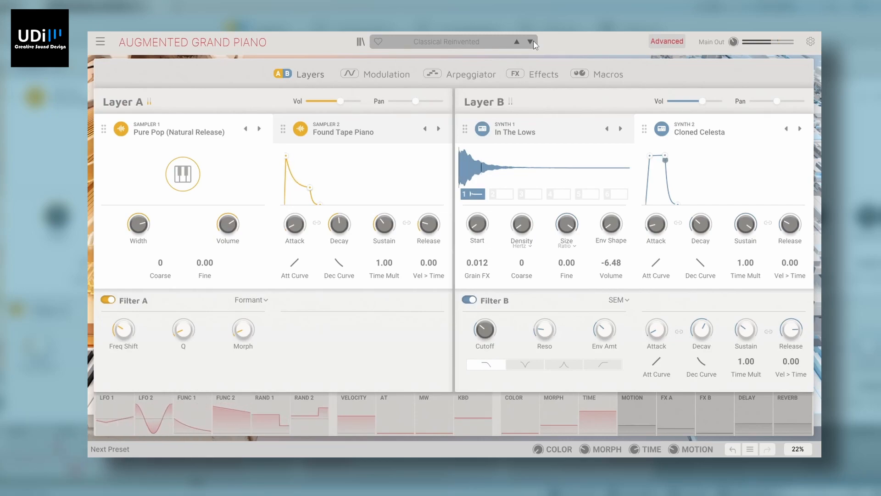
pyautogui.click(531, 41)
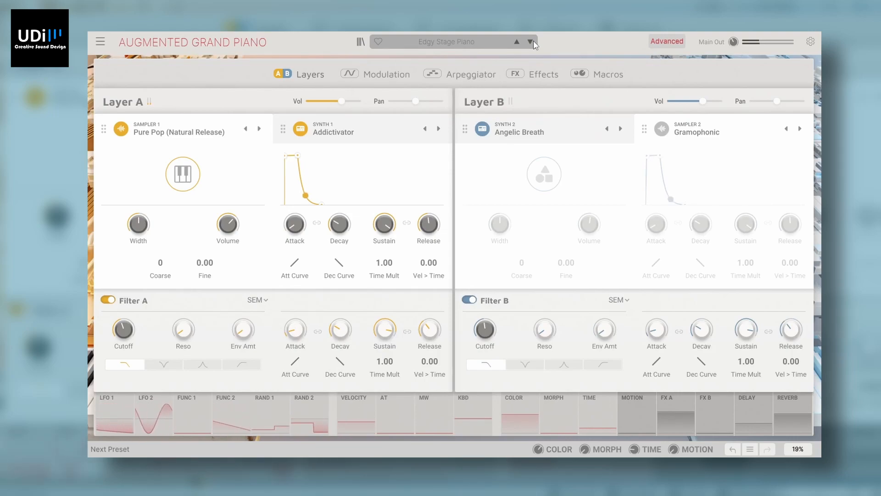
pyautogui.click(531, 41)
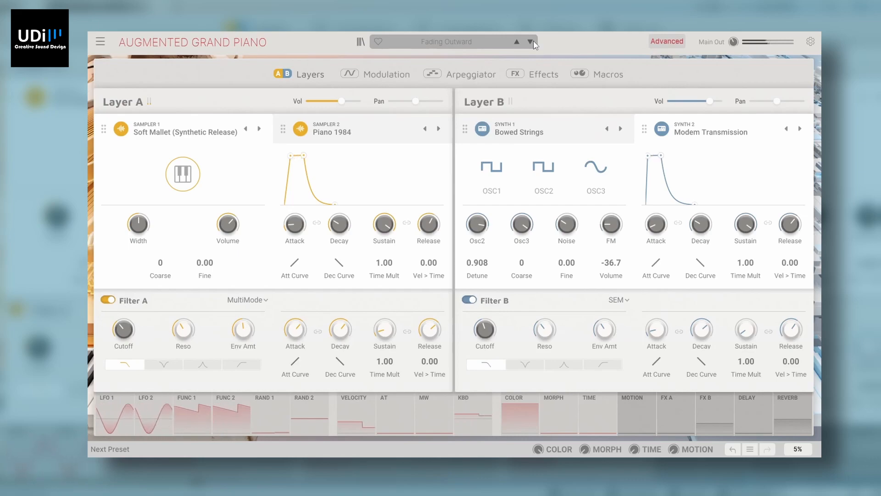